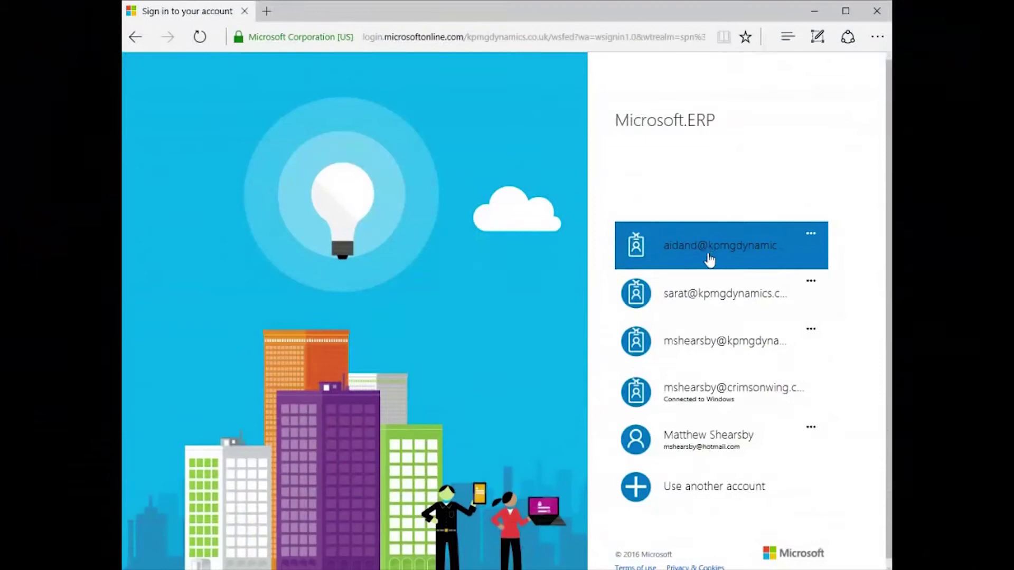
Step: Sign in with the first listed account using its password and the texted verification code
click(706, 247)
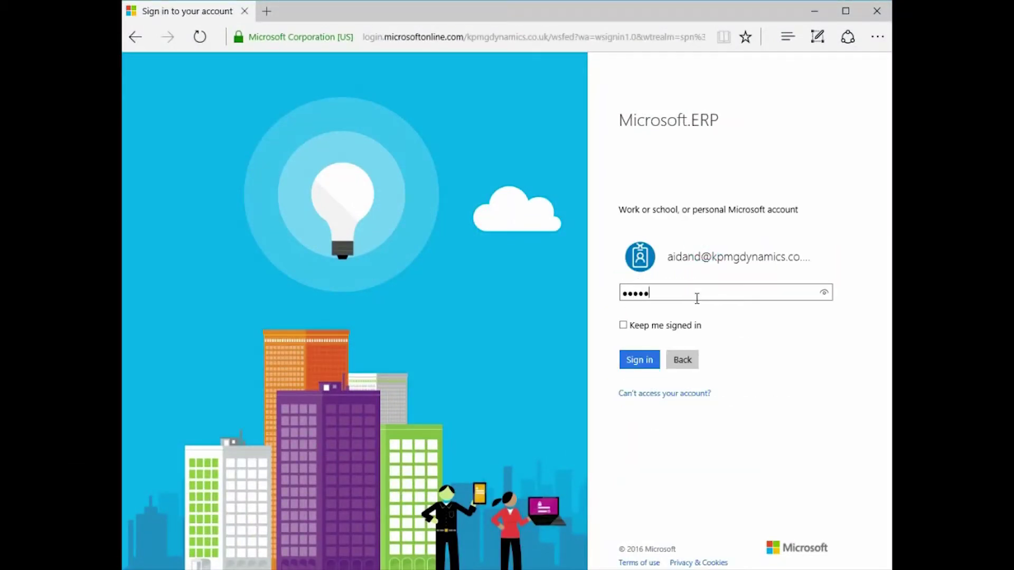
key(Return)
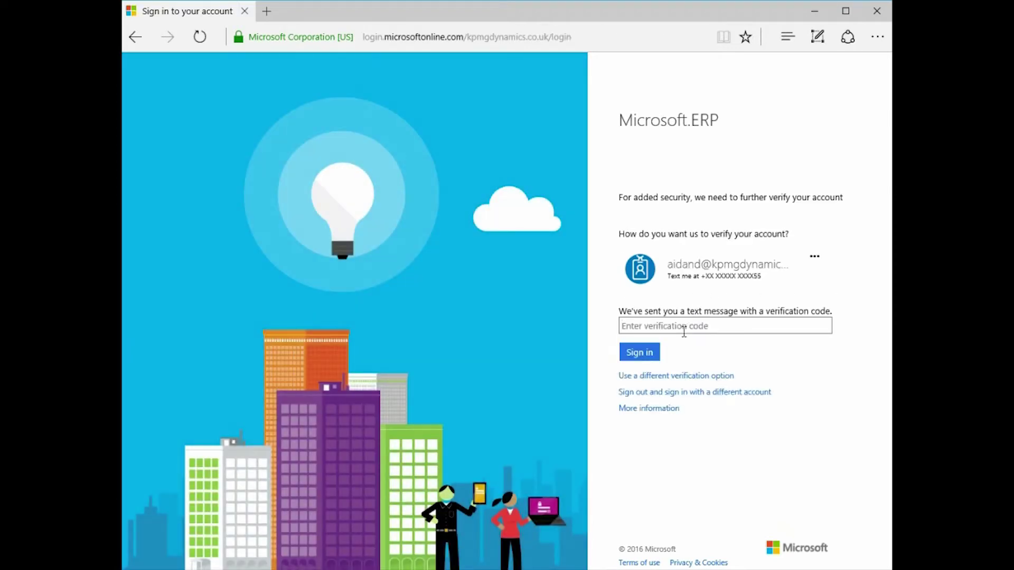
click(684, 331)
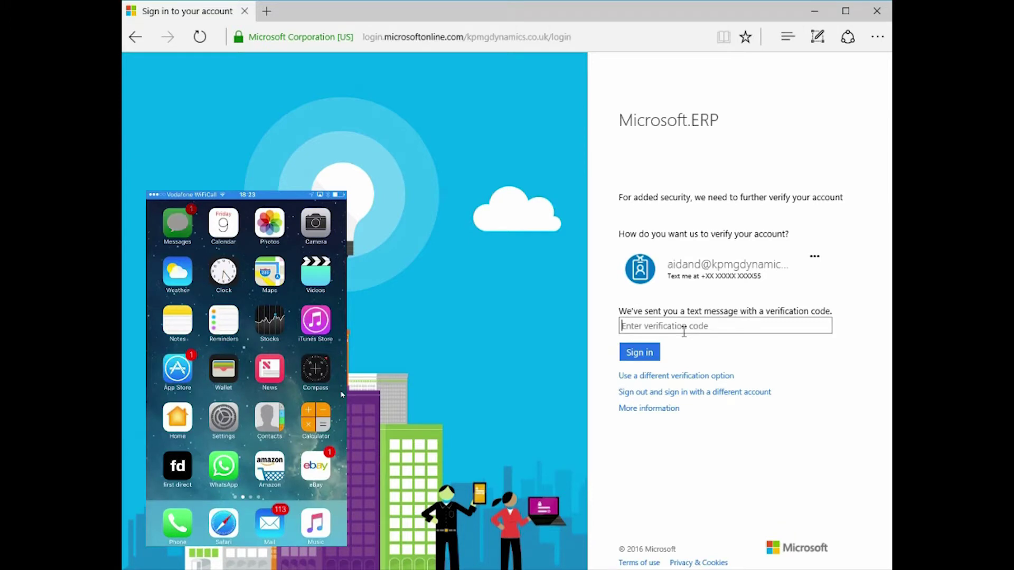
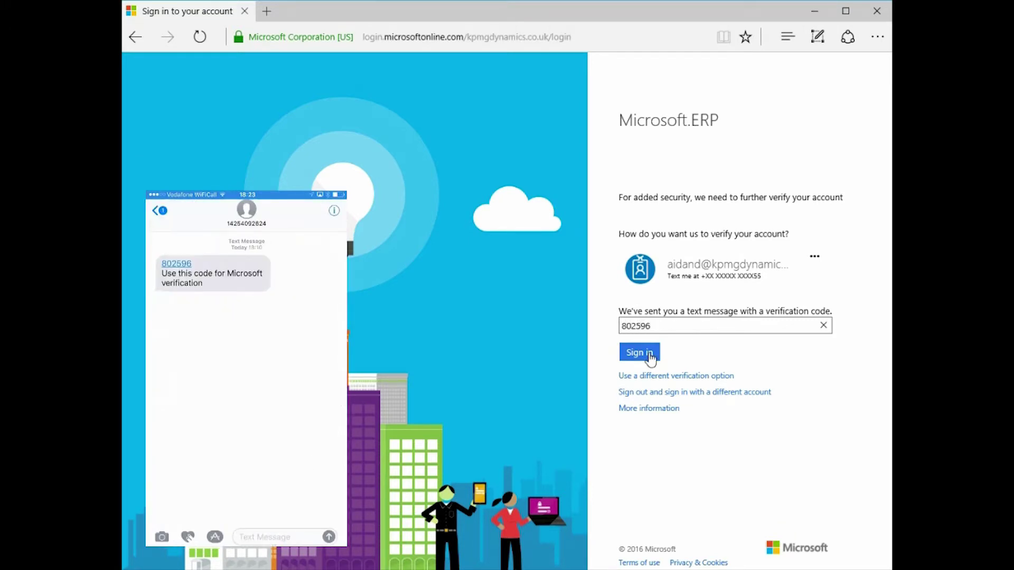
click(649, 357)
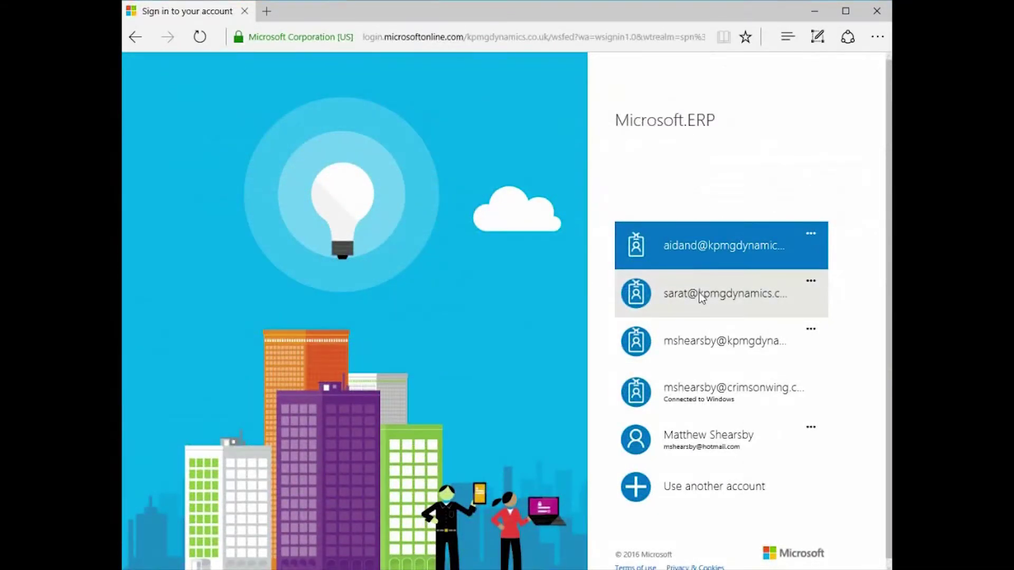
Step: Sign in with the second listed account and scroll the USMF dashboard
click(702, 297)
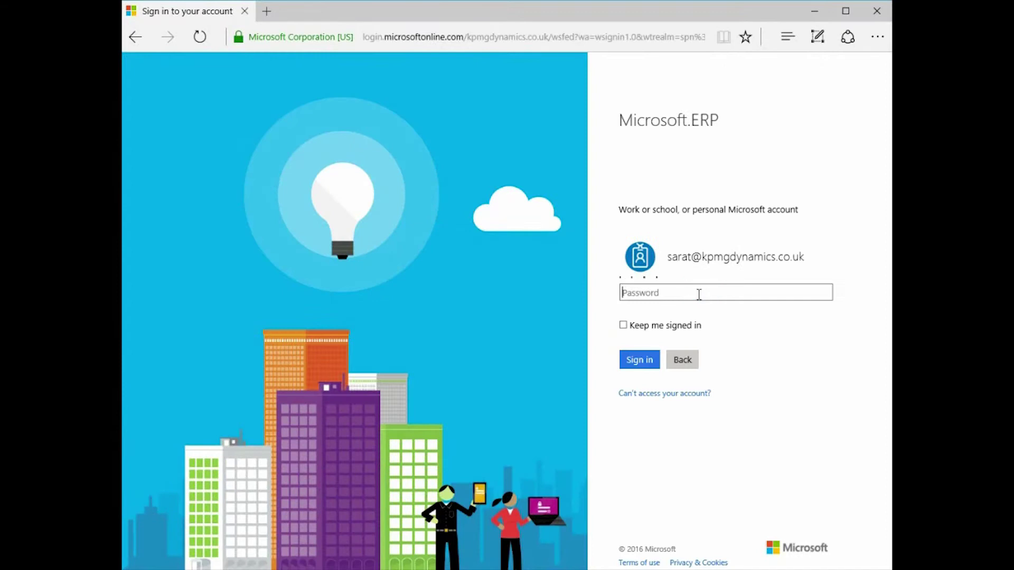
text(p)
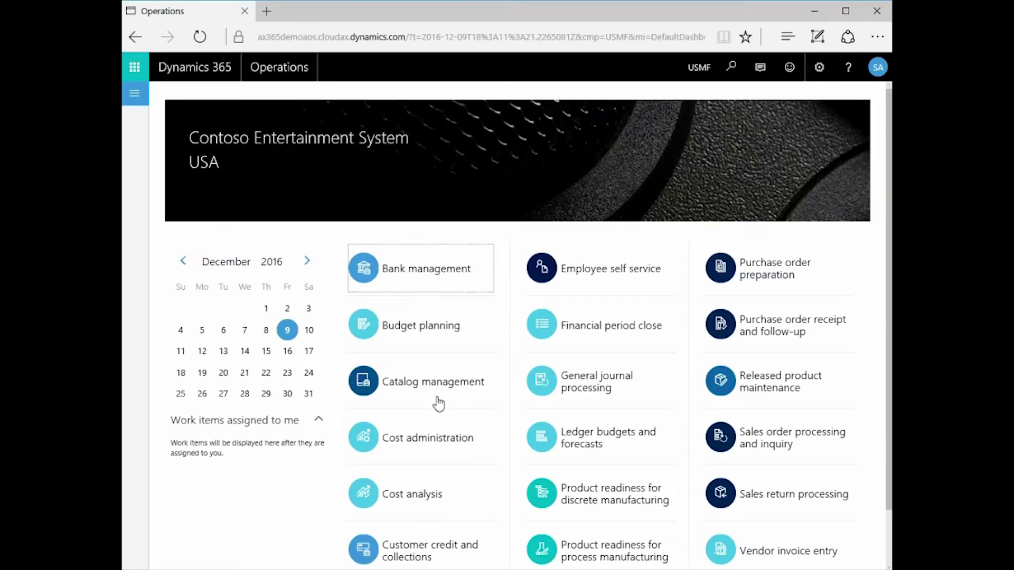
scroll(454, 341, down, 1)
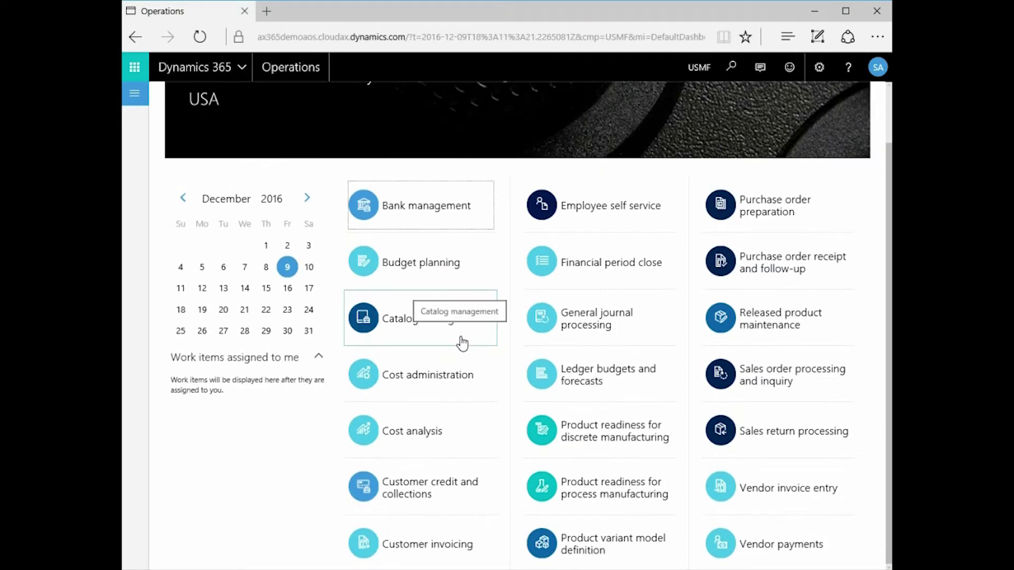
scroll(462, 344, up, 1)
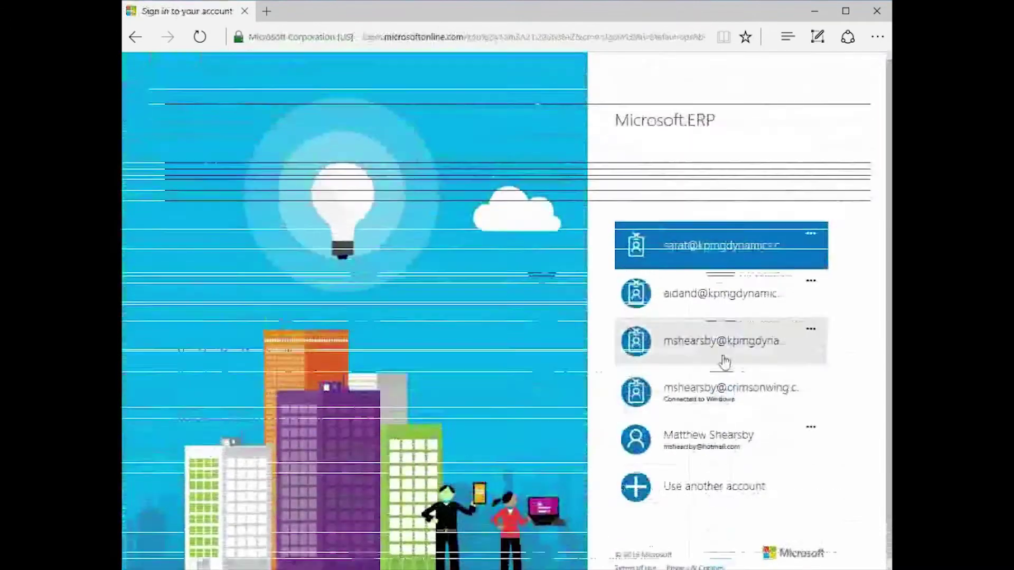
Step: Sign in with the third listed account and scroll the GBSI dashboard tiles
click(722, 350)
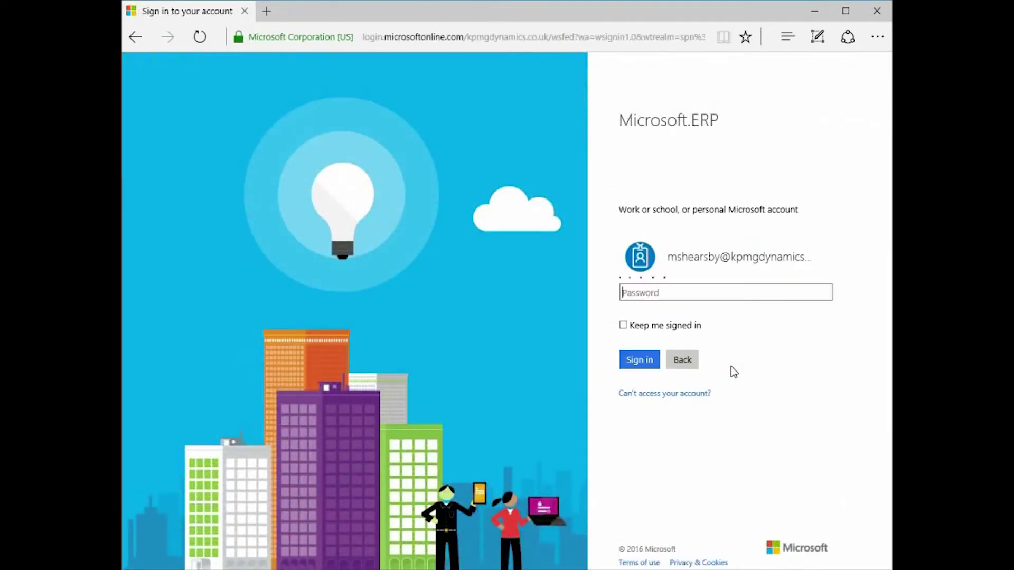
text(•)
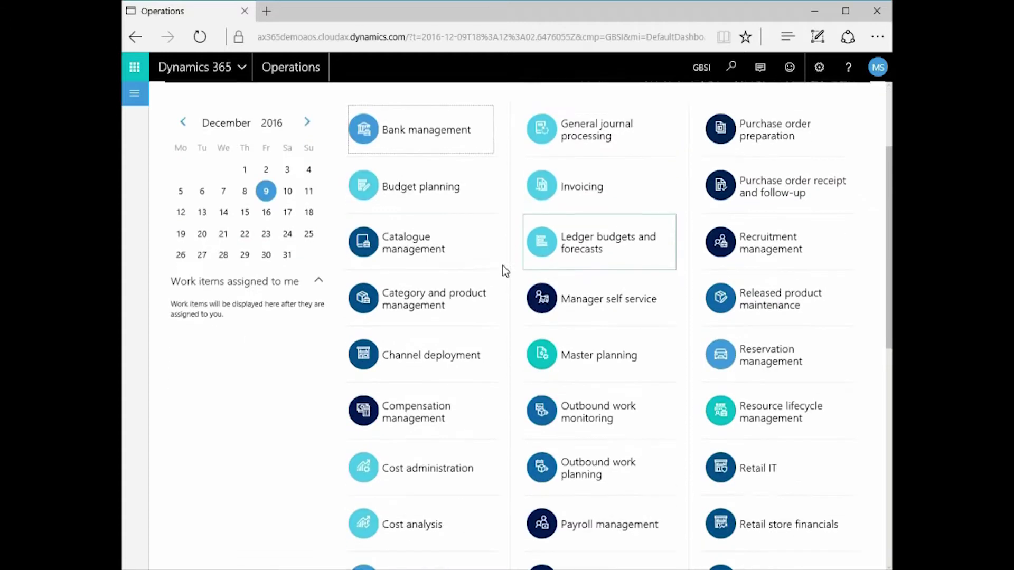
scroll(492, 276, down, 6)
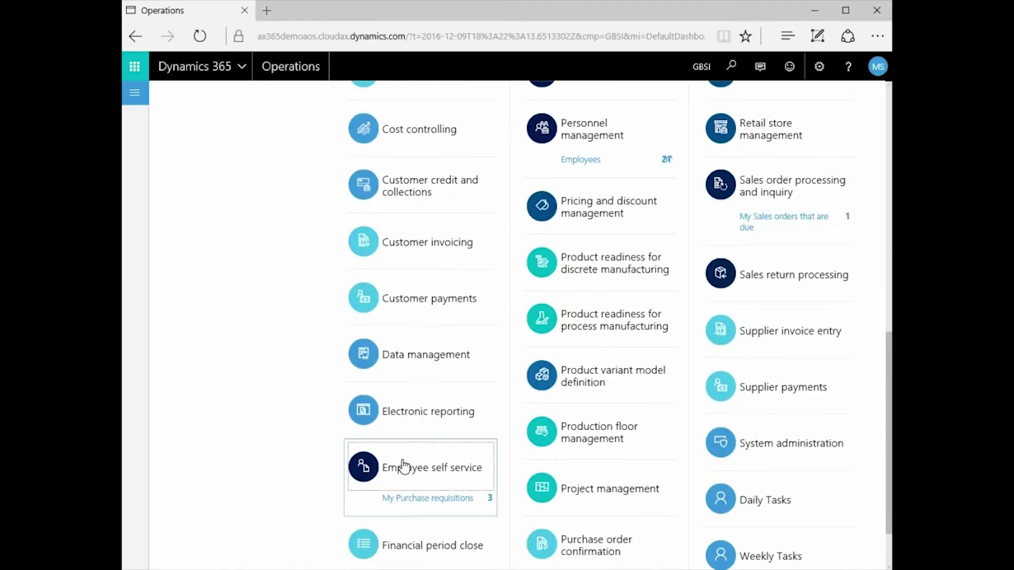
click(403, 465)
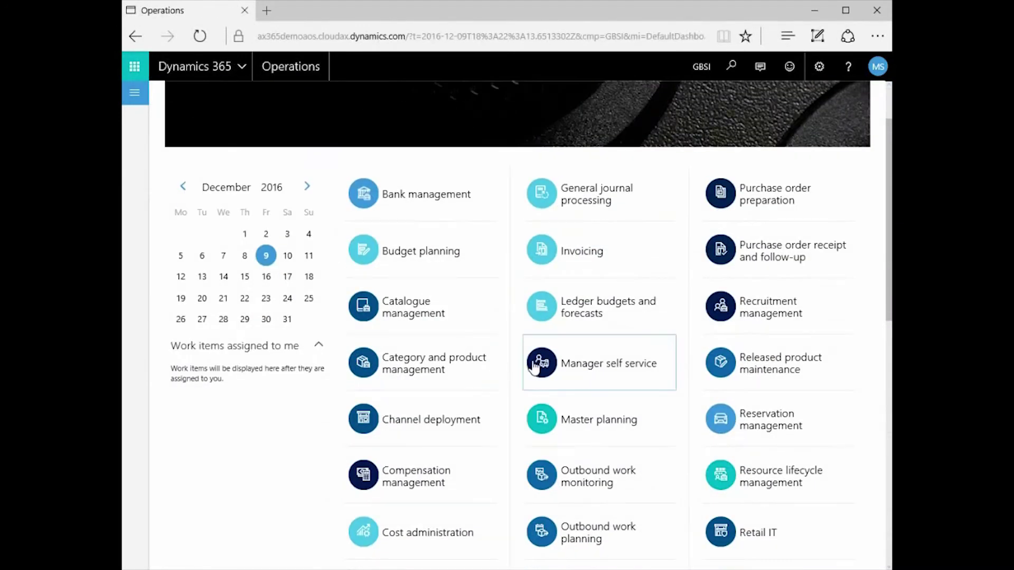
scroll(535, 366, down, 1)
click(582, 287)
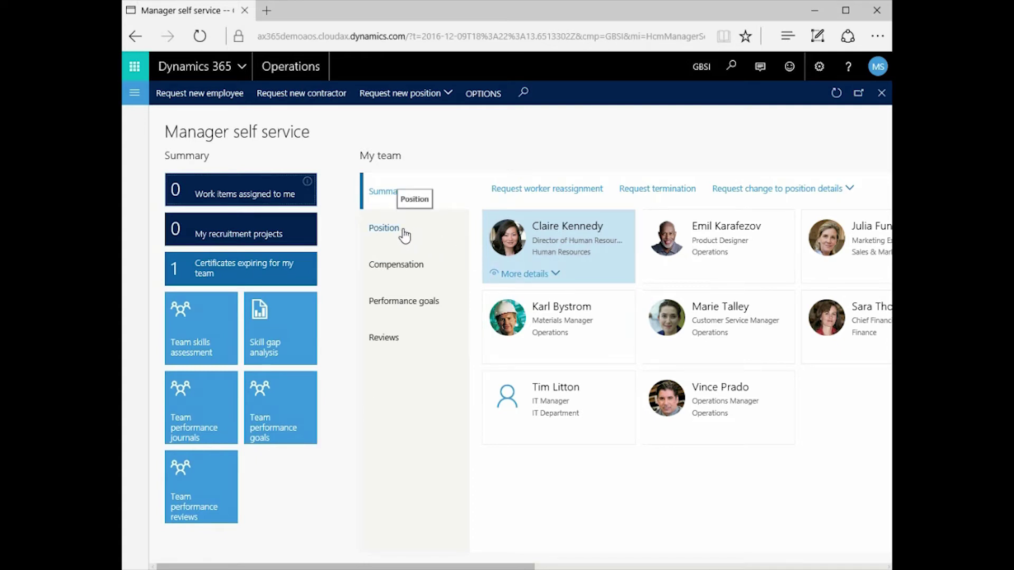
click(404, 233)
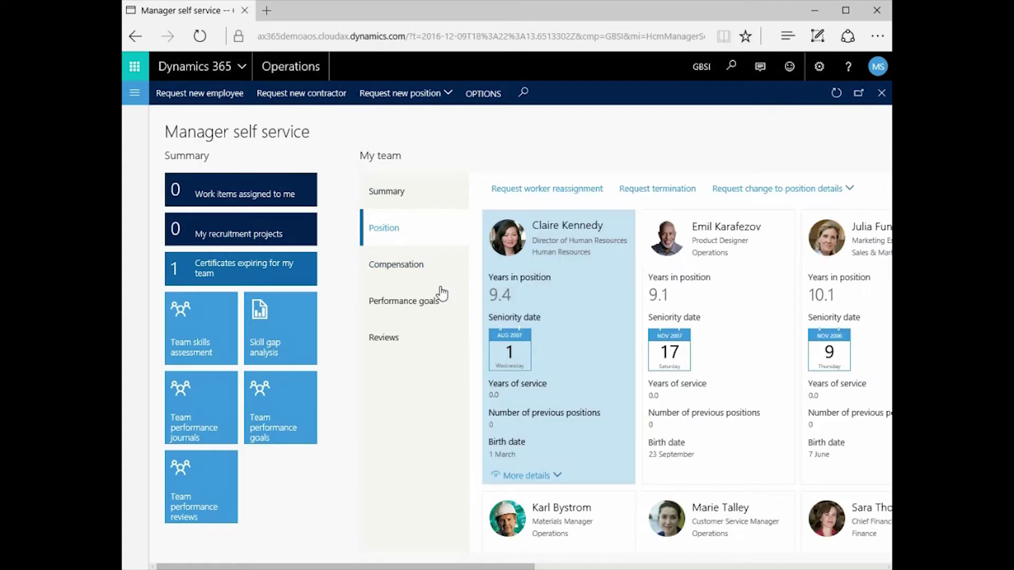
click(406, 274)
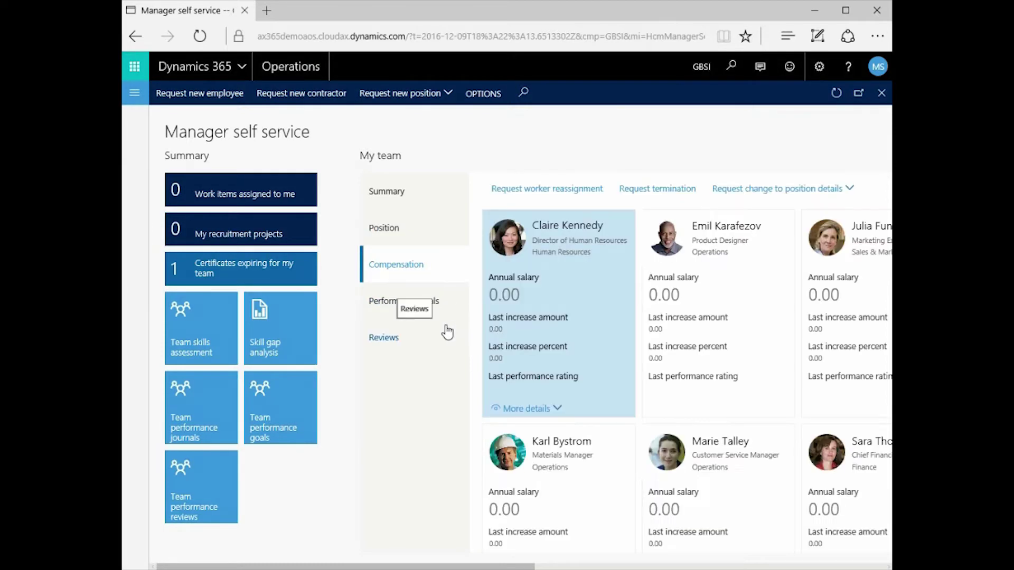
click(380, 306)
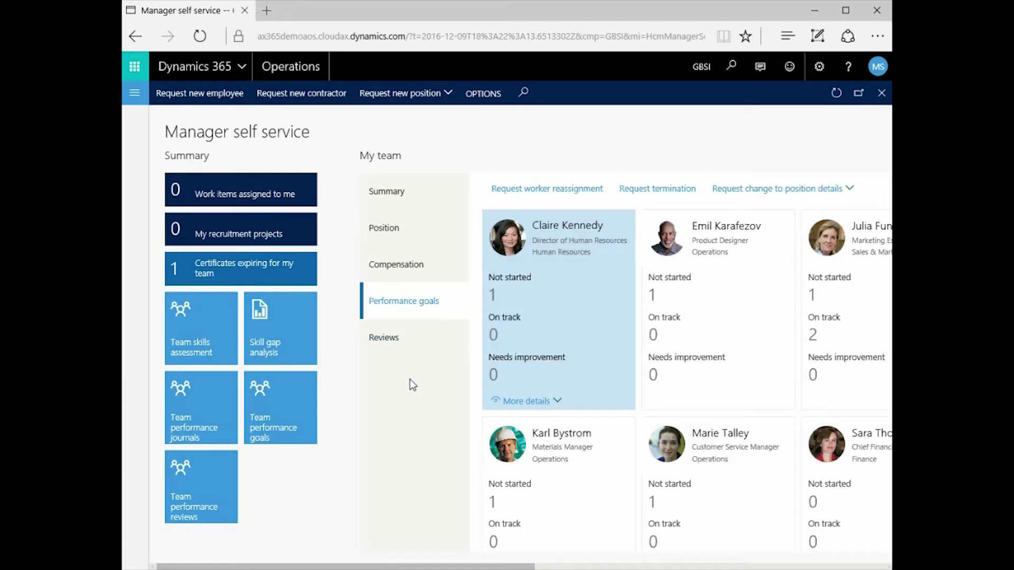
click(401, 344)
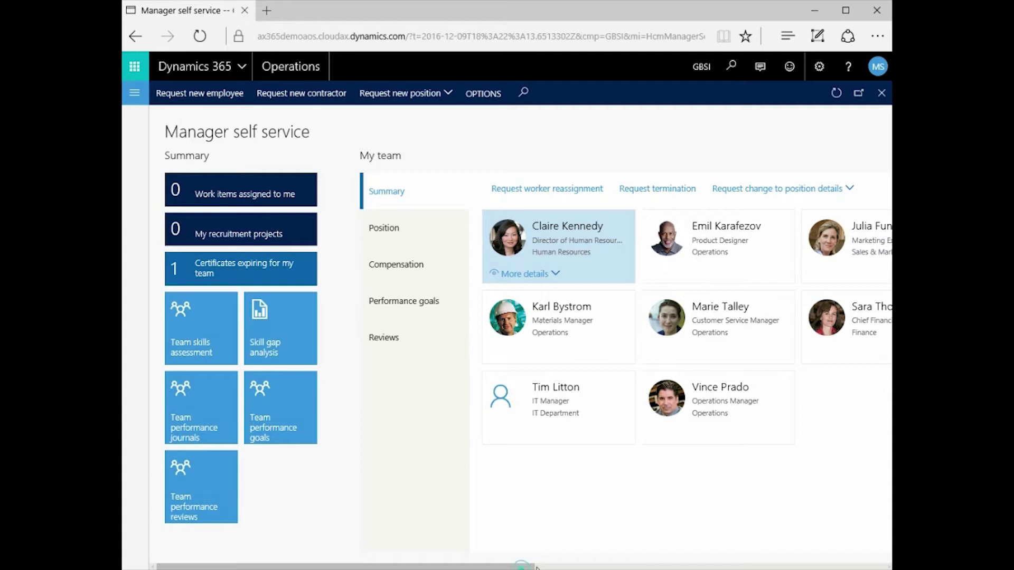
drag(544, 568, 812, 541)
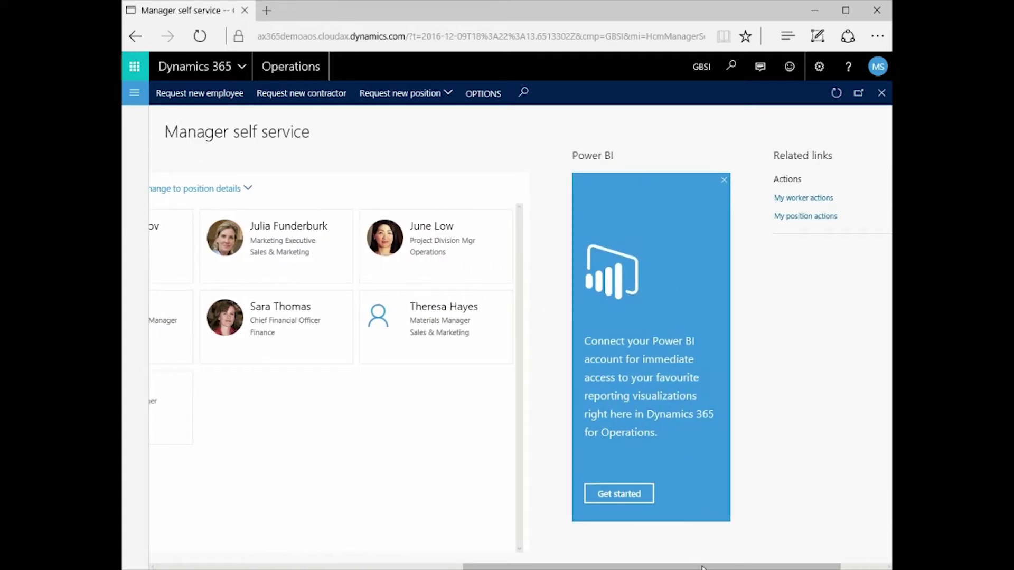
drag(703, 568, 747, 566)
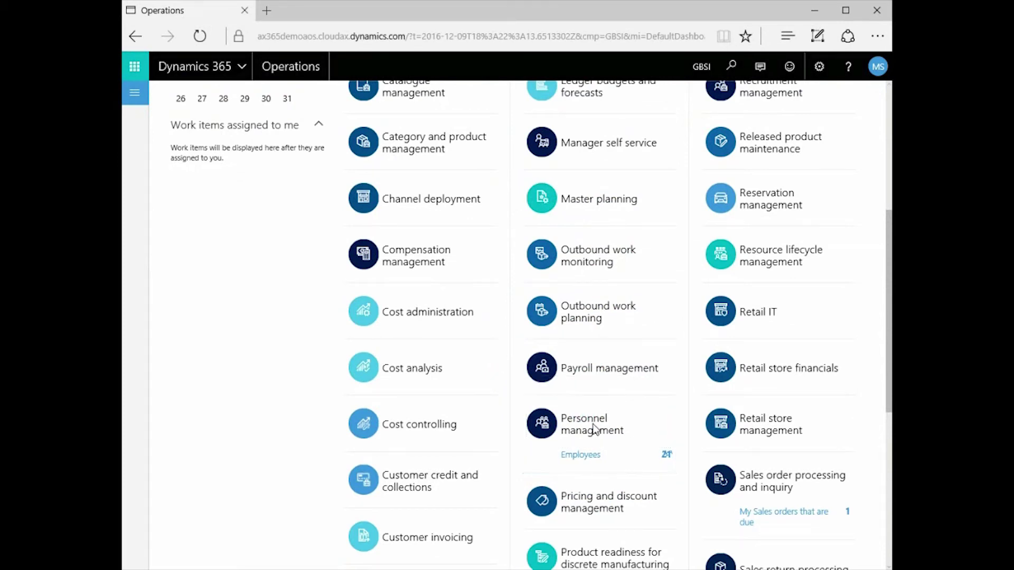
Step: In Personnel management, filter the Workers list by a worker's first name
click(595, 429)
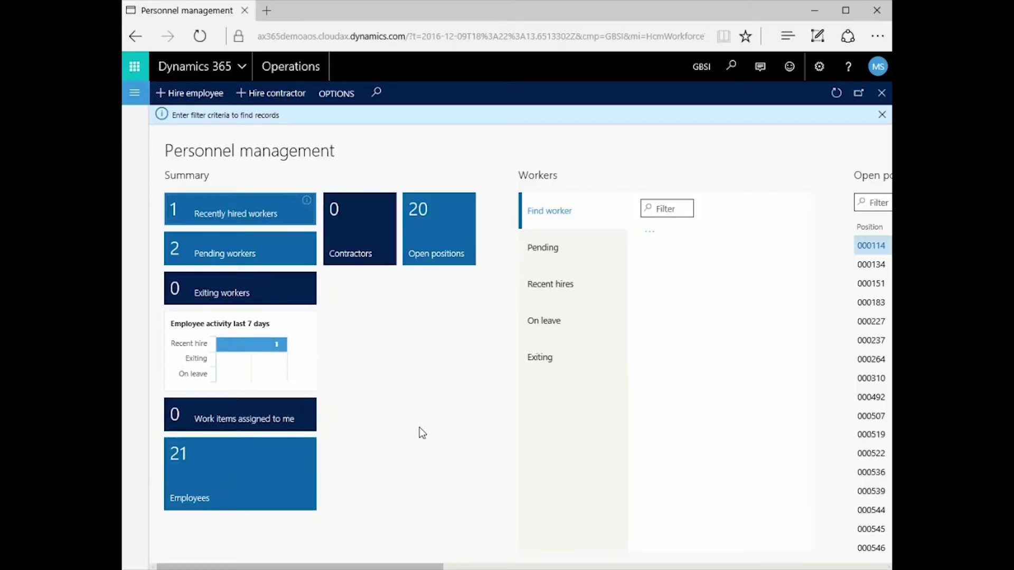
click(658, 209)
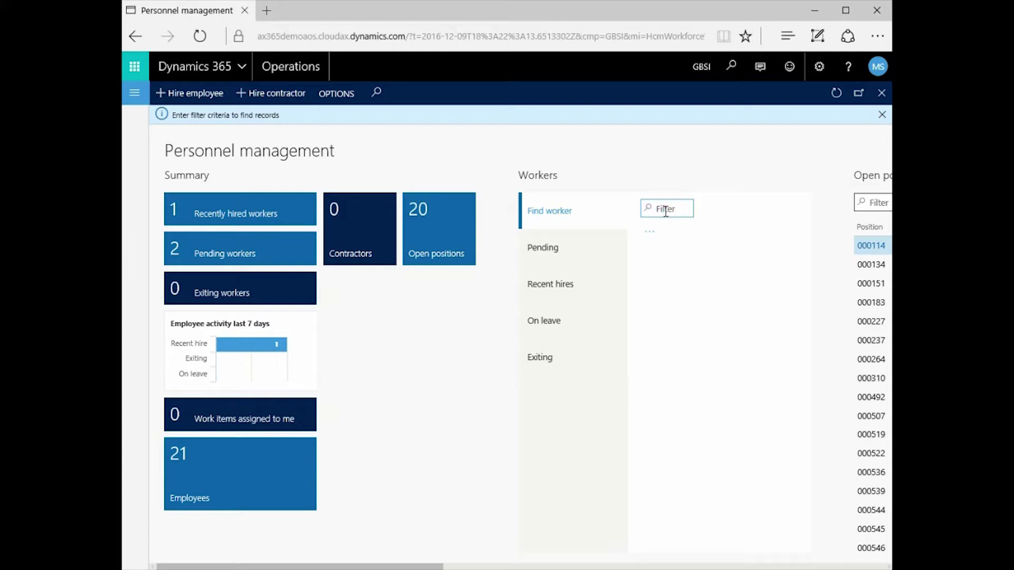
text(sara)
key(Return)
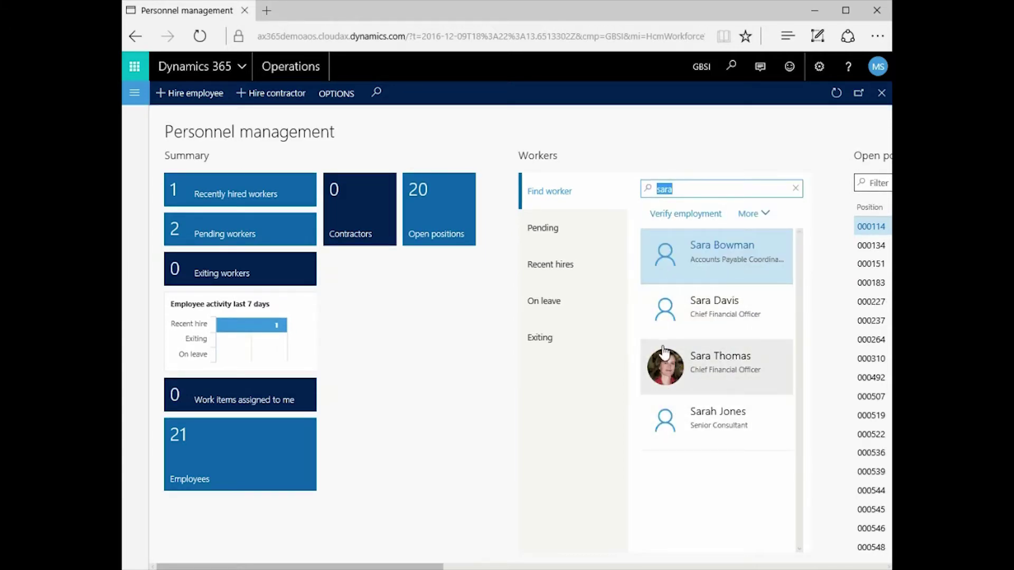
Step: View the Pending, Recent hires, On leave and Exiting worker lists in turn
click(550, 234)
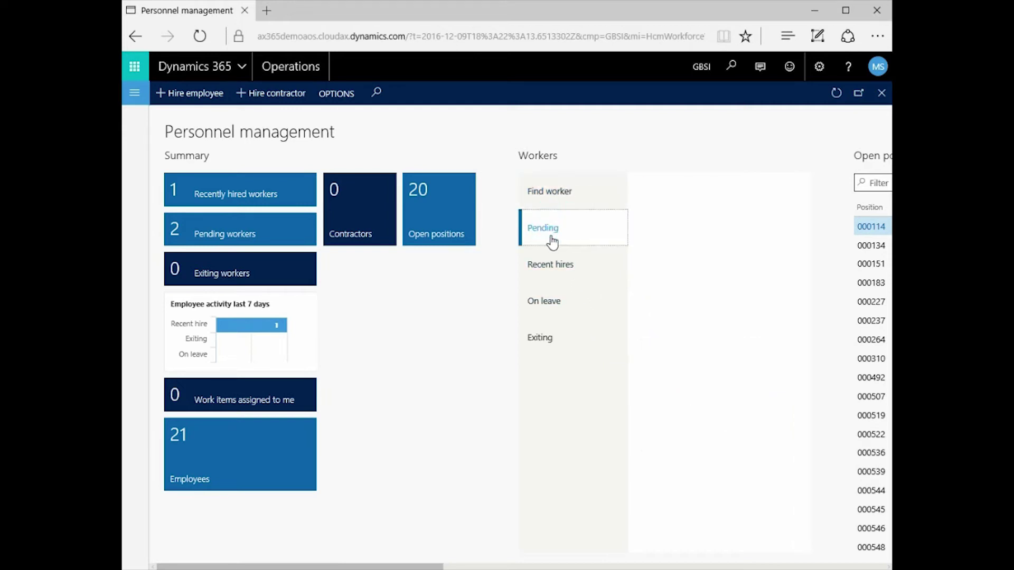
click(555, 273)
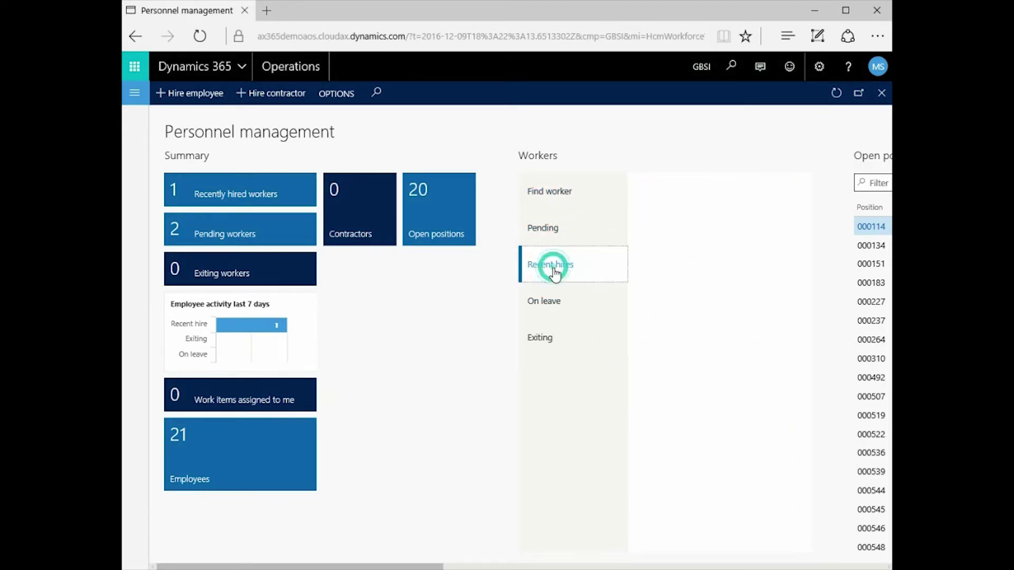
click(554, 304)
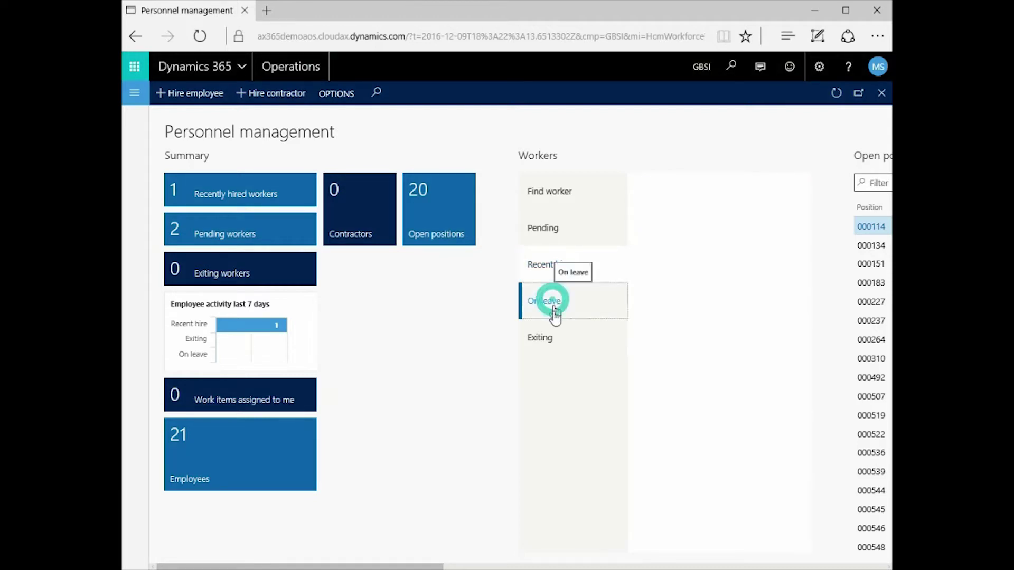
click(545, 341)
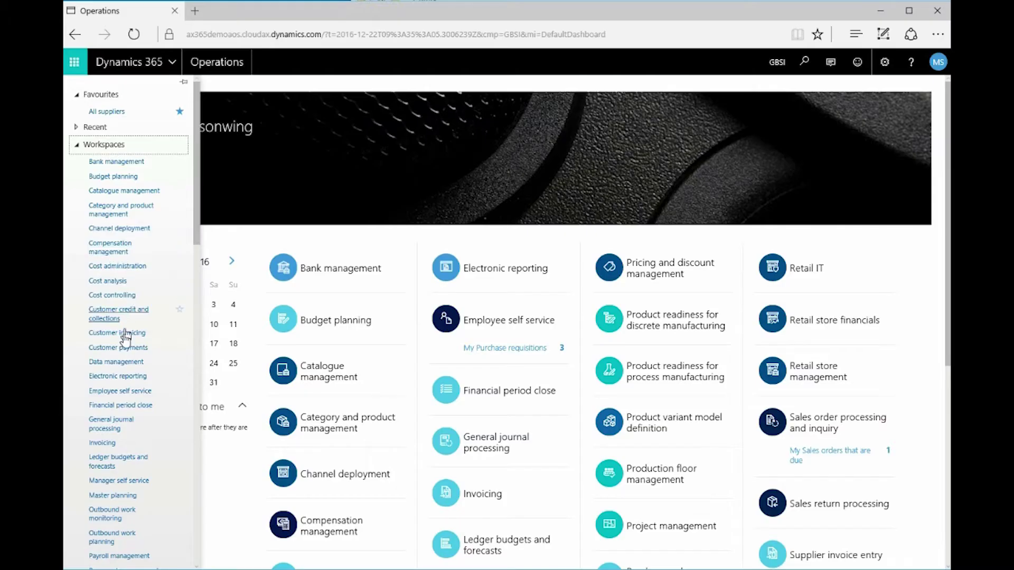
Step: Hide the workspace list, open the navigation pane and collapse Workspaces to expose Modules
click(121, 392)
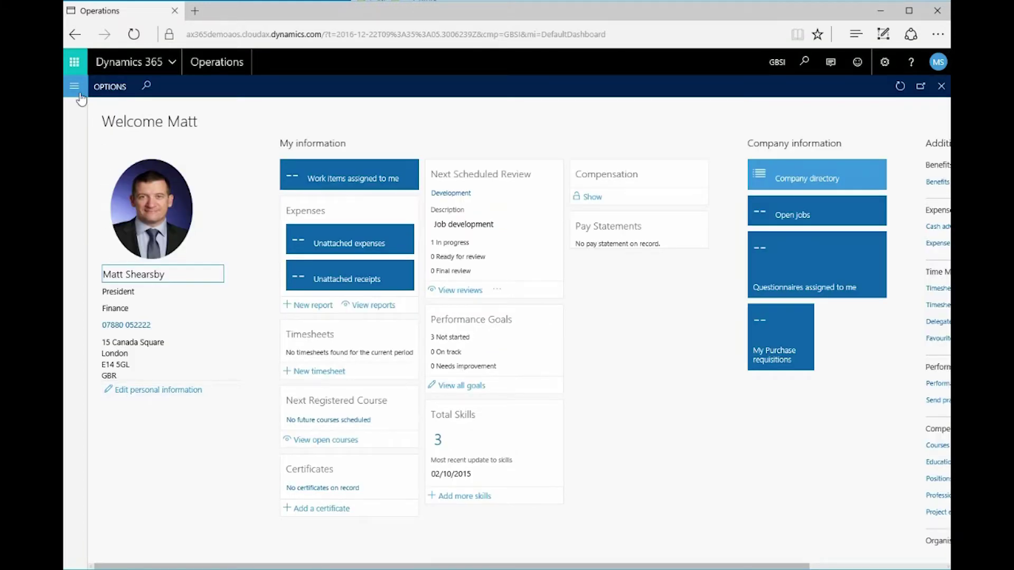
click(74, 89)
click(79, 147)
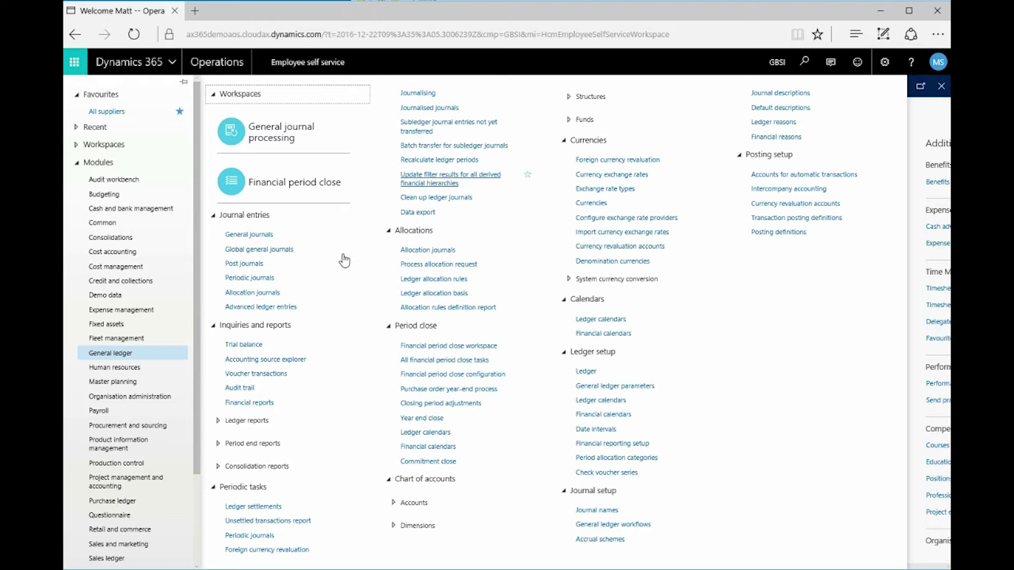
Step: Star Employees and Contractors under Human resources, then collapse Modules and expand Recent
click(132, 367)
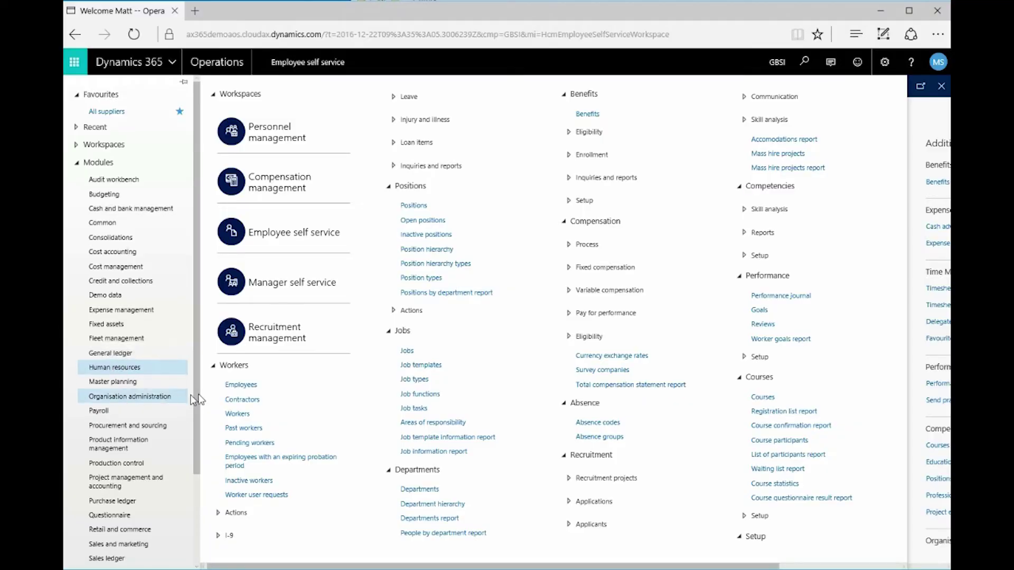
click(353, 385)
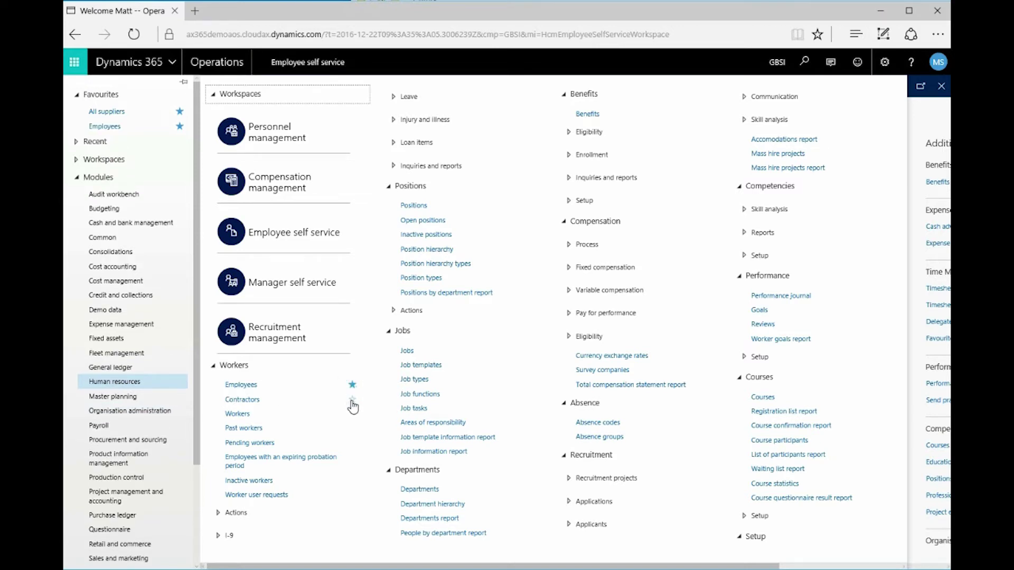
click(352, 399)
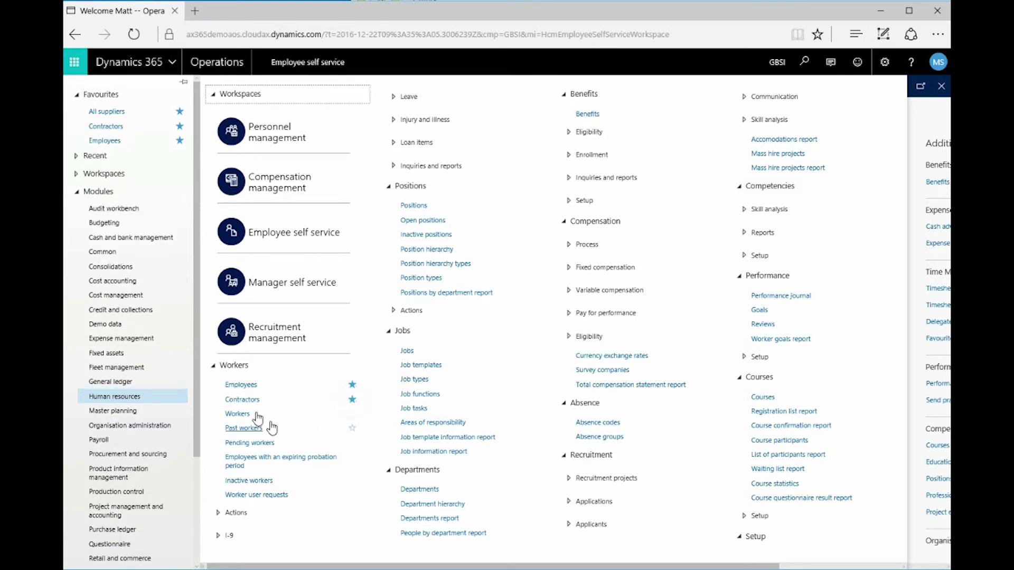
click(76, 193)
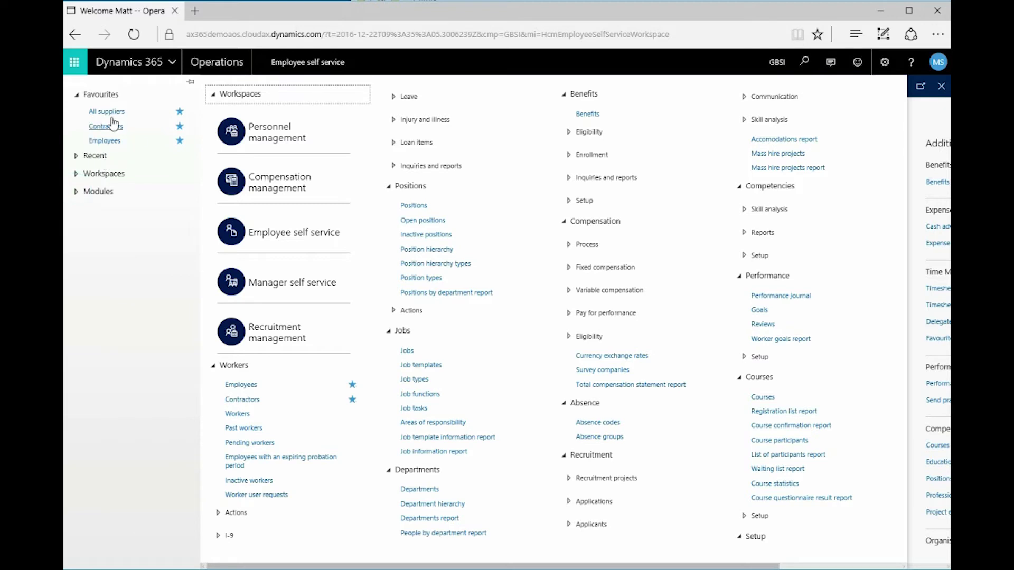
click(76, 156)
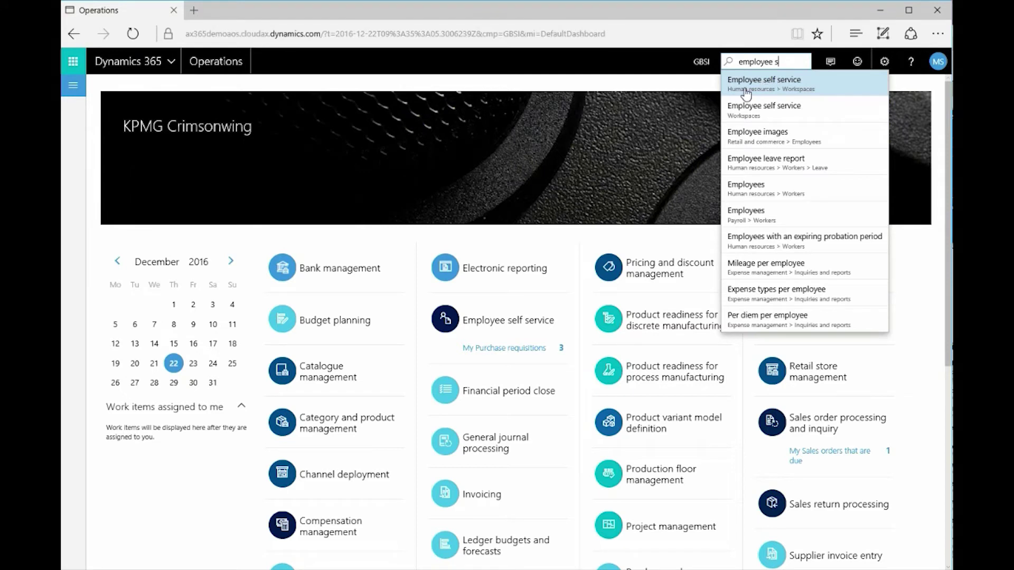
Step: Open Employee self service, then find and open the All sales orders list by page search
click(780, 91)
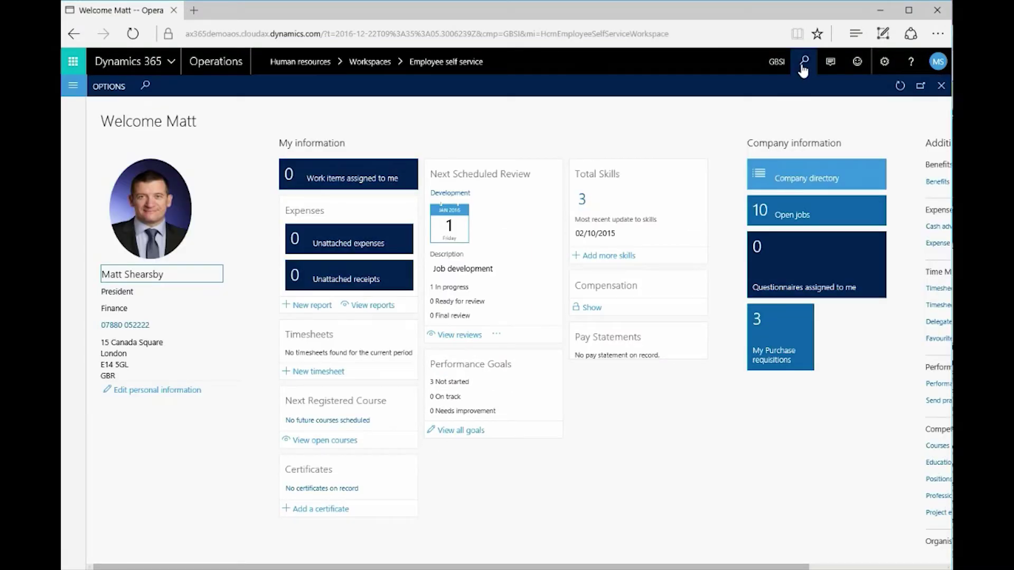
click(804, 65)
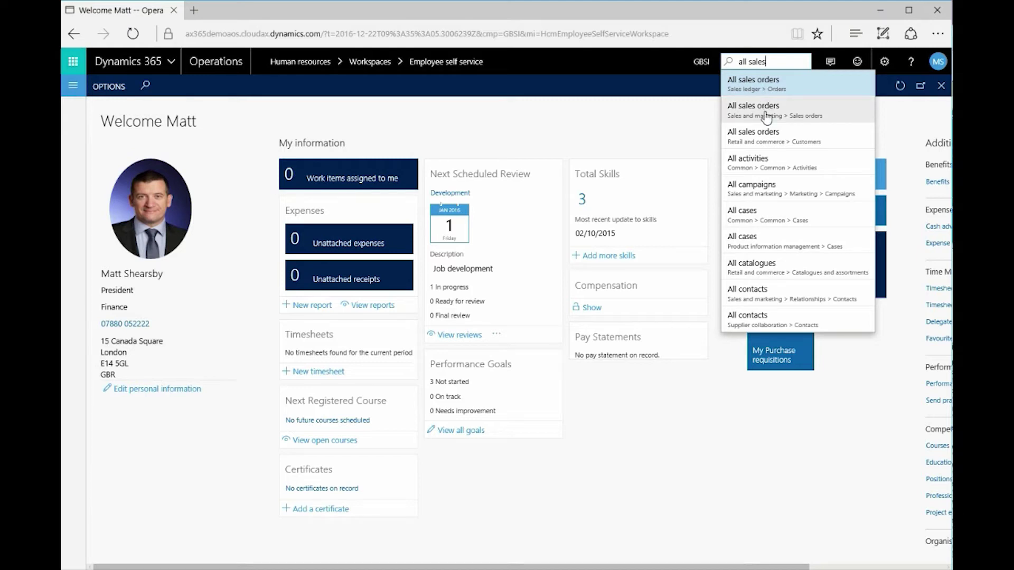
click(767, 118)
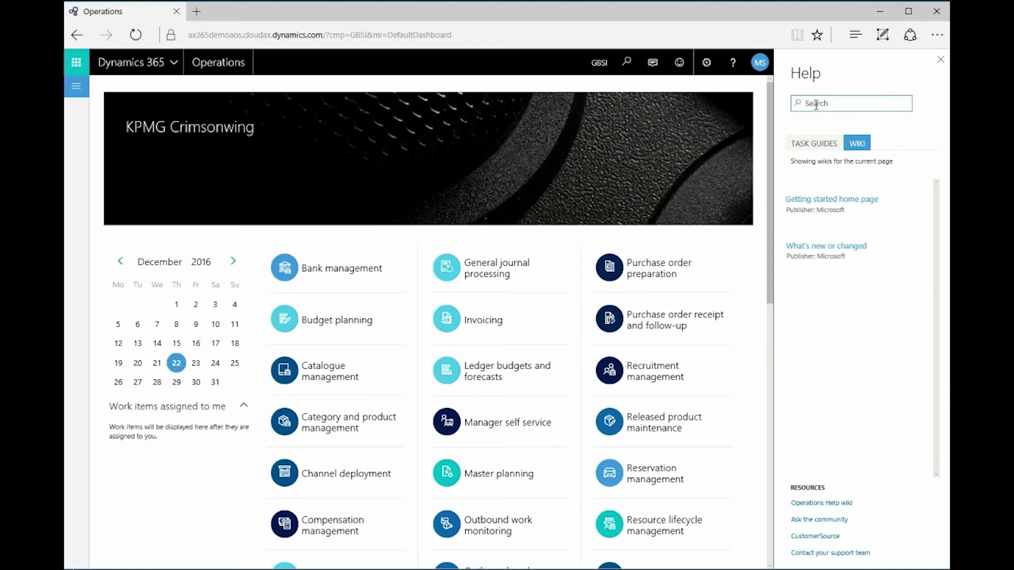
Step: Search the Help wiki for Keyboard shortcuts and scroll through the article's shortcut tables
click(821, 108)
key(Return)
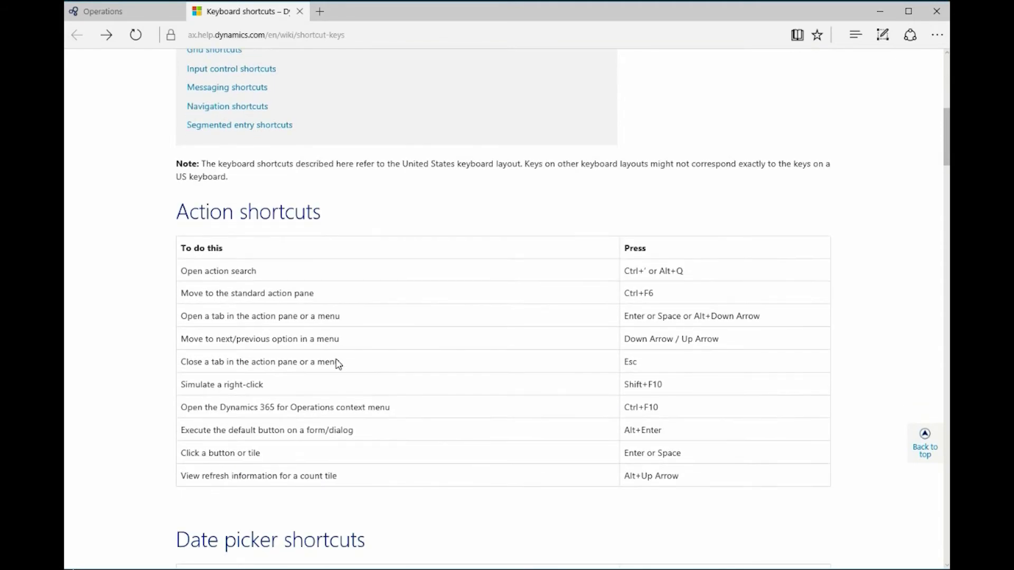
scroll(296, 405, down, 3)
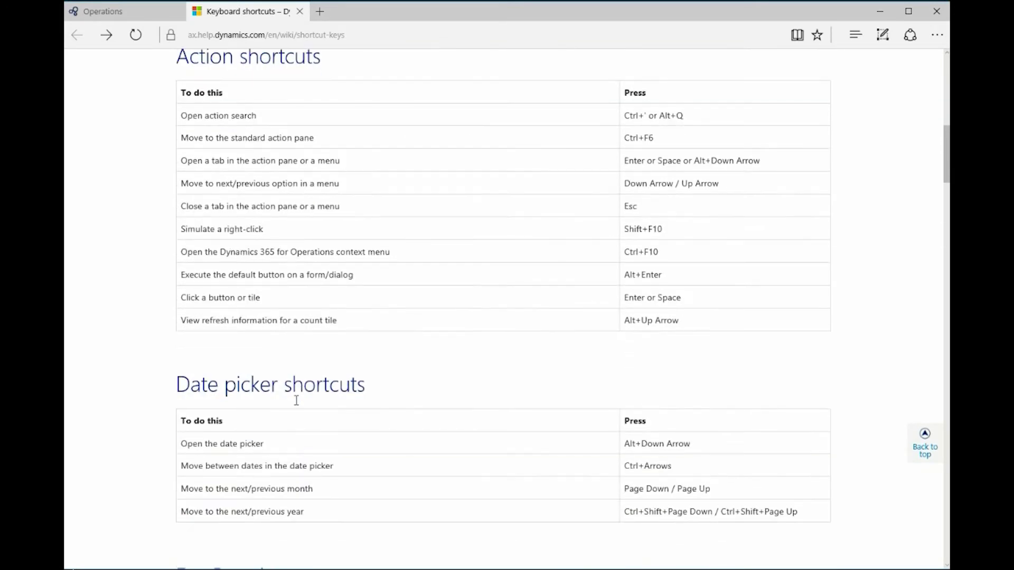
scroll(296, 405, down, 5)
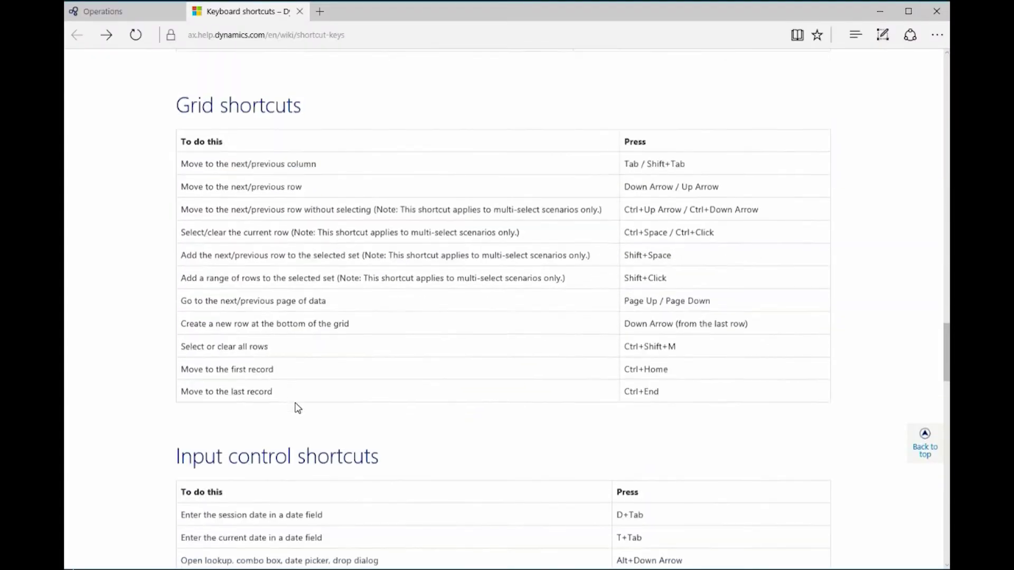
scroll(296, 403, down, 5)
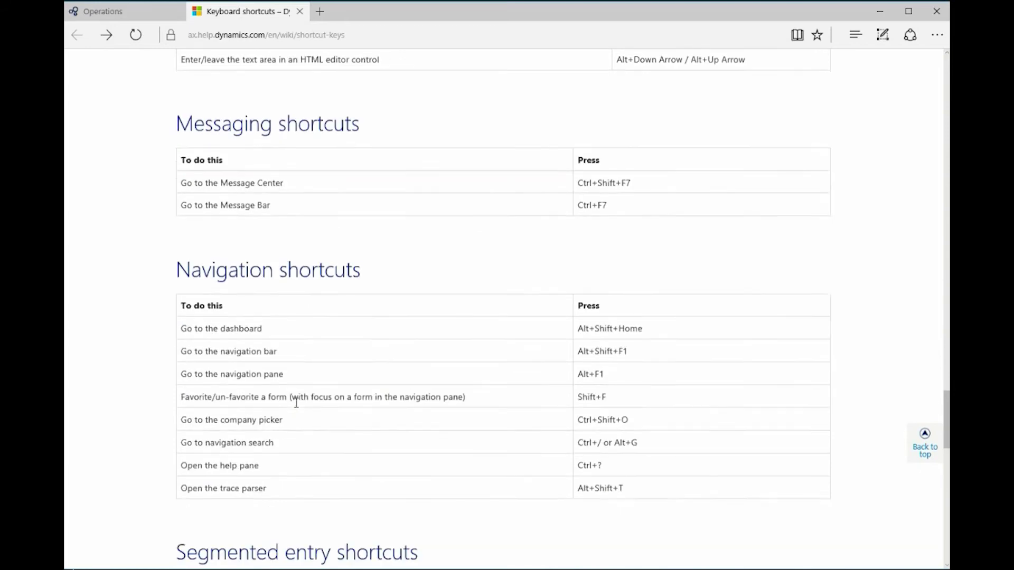
scroll(297, 403, down, 10)
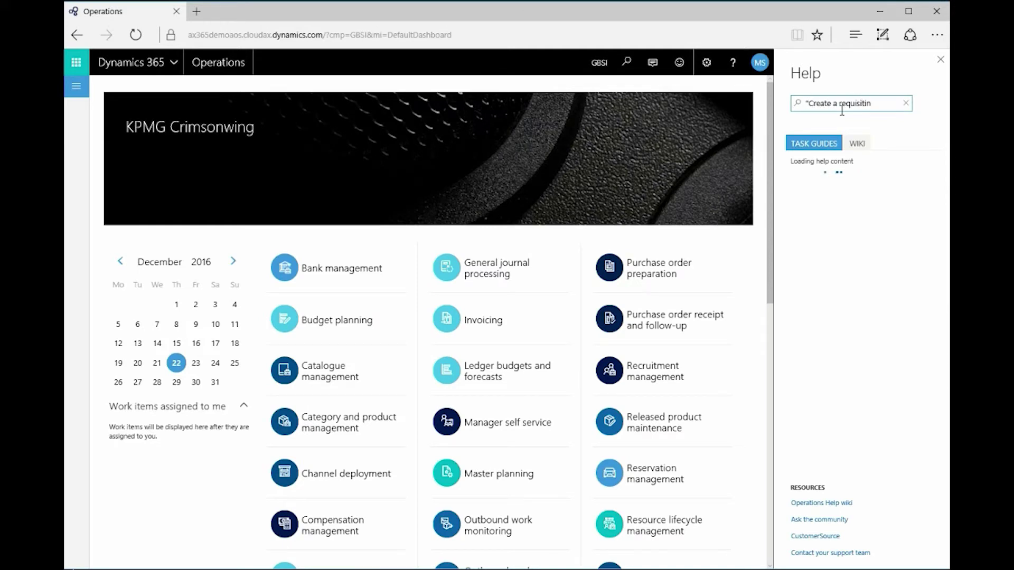
Step: Rerun the Help task guide search for creating a requisition
triple_click(842, 109)
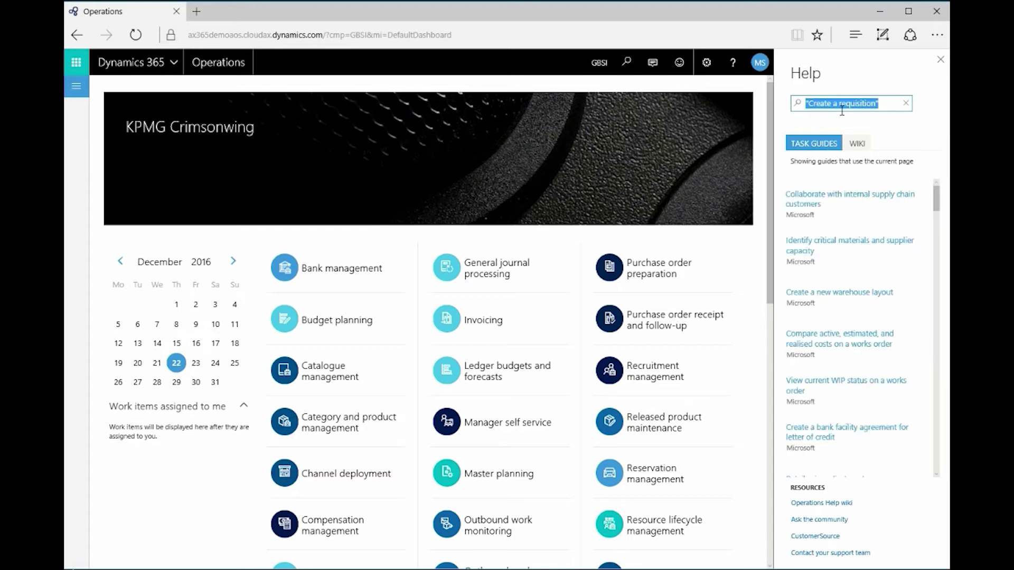
key(Return)
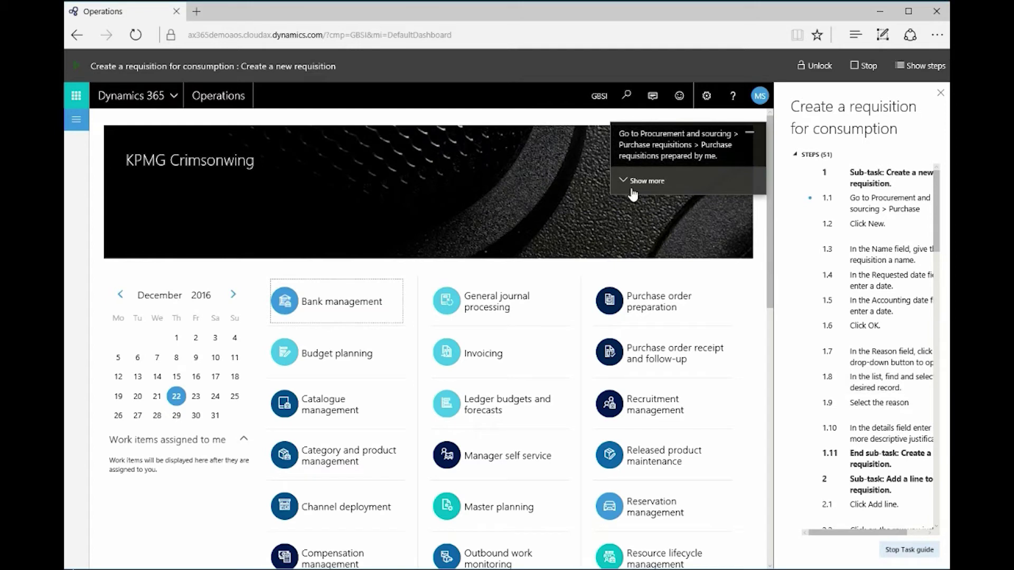
Step: Open Procurement and sourcing > Purchase requisitions prepared by me and start a new requisition
click(76, 120)
scroll(116, 446, down, 1)
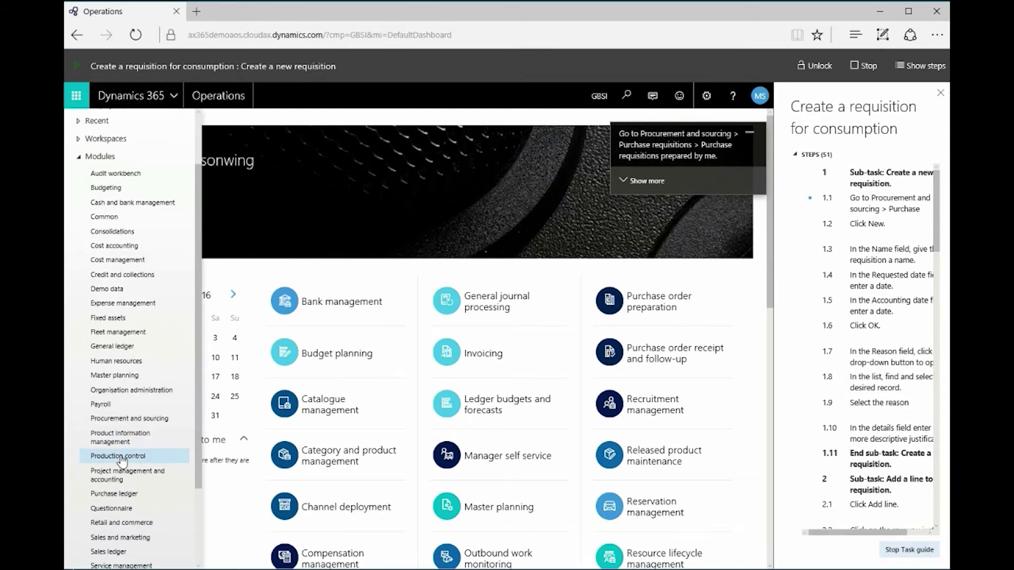
click(133, 419)
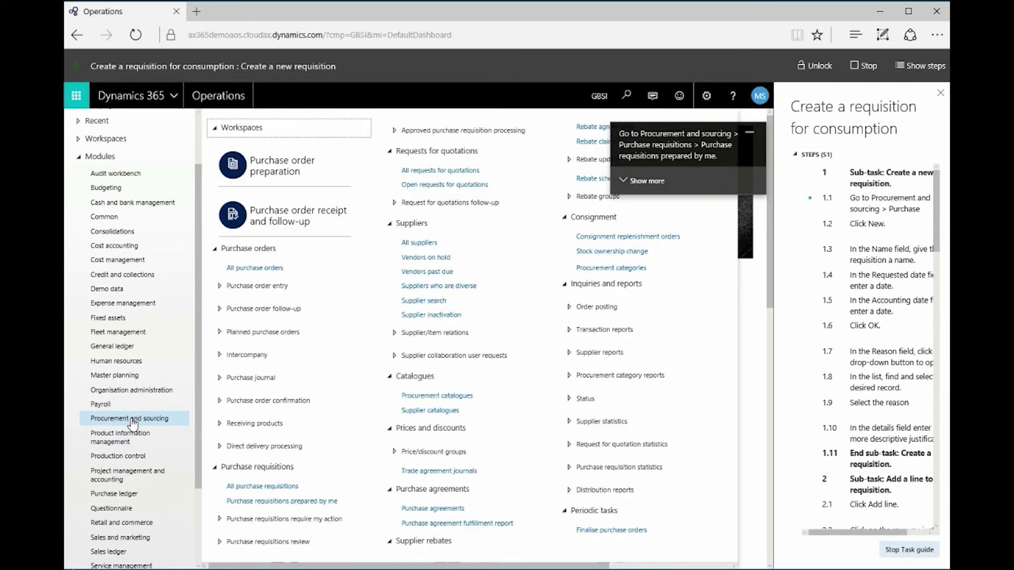
click(265, 505)
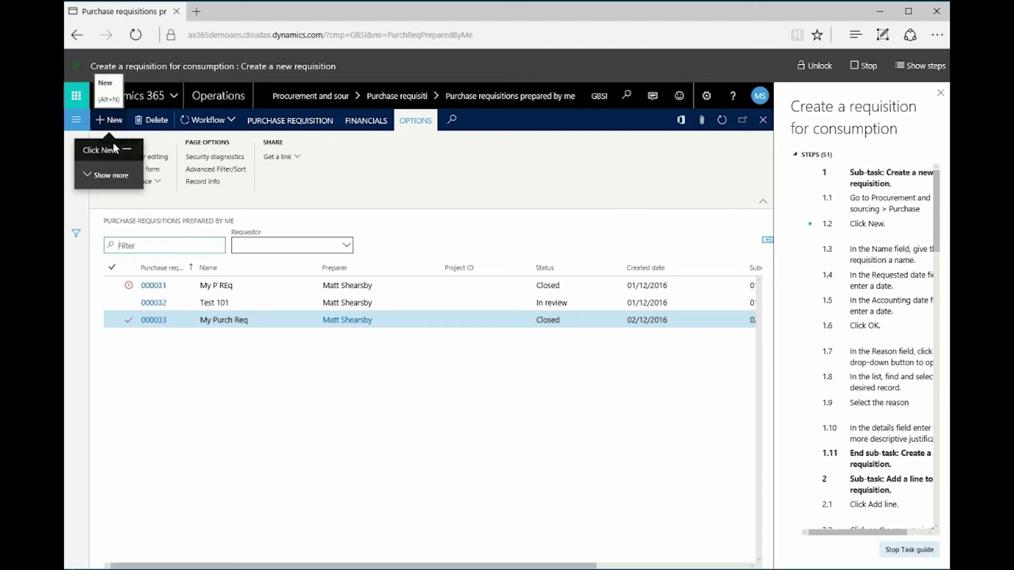
click(116, 172)
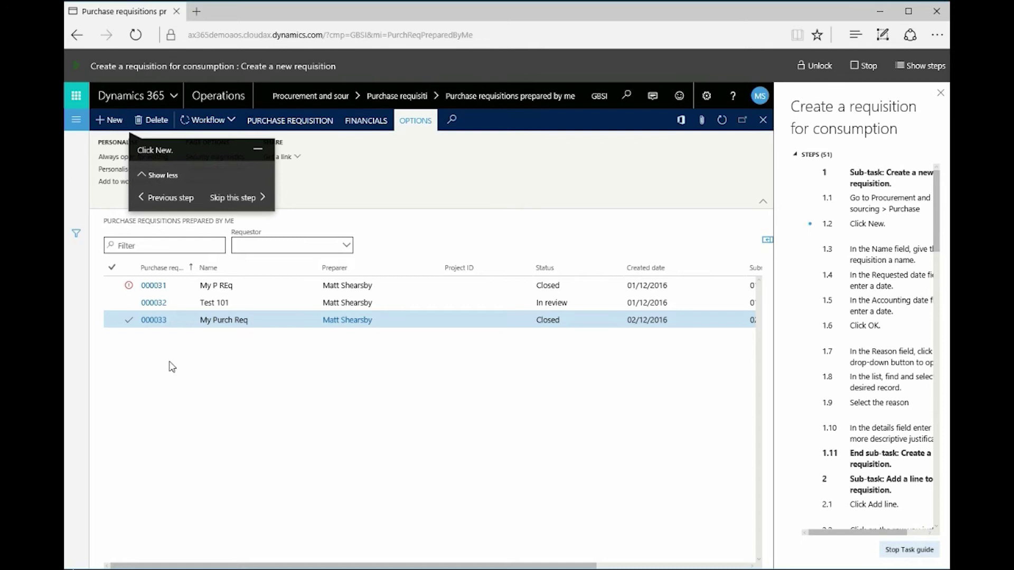
key(alt+n)
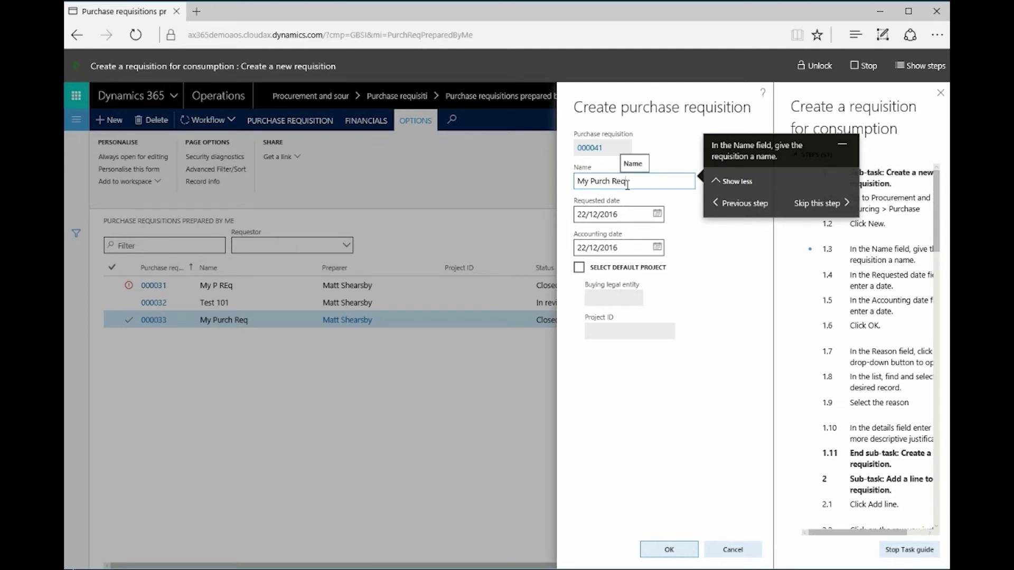
Step: Keep the 22/12/2016 requested and accounting dates and confirm, creating requisition 000041 'My Purch Req'
key(Tab)
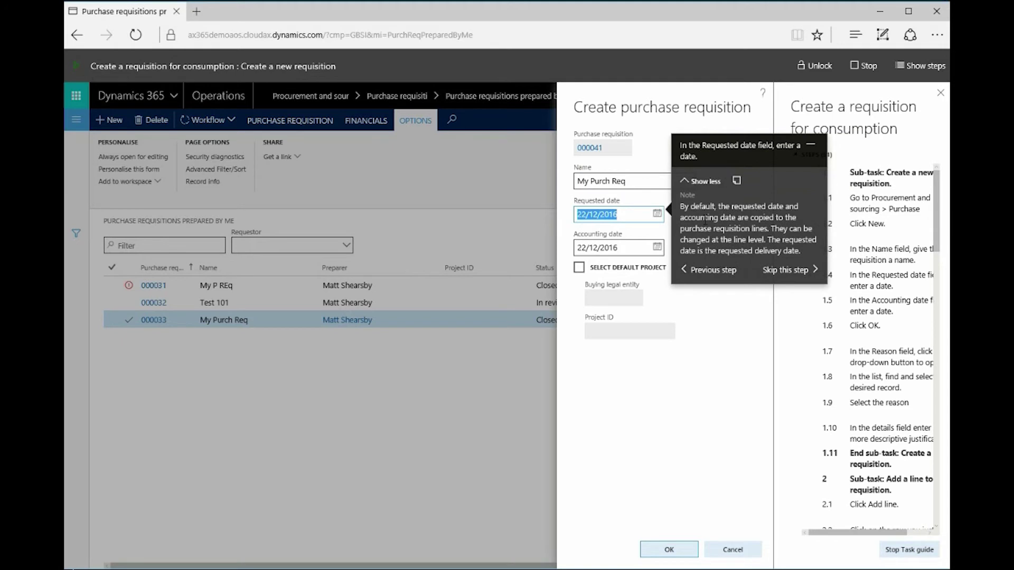
drag(680, 206, 797, 252)
click(627, 213)
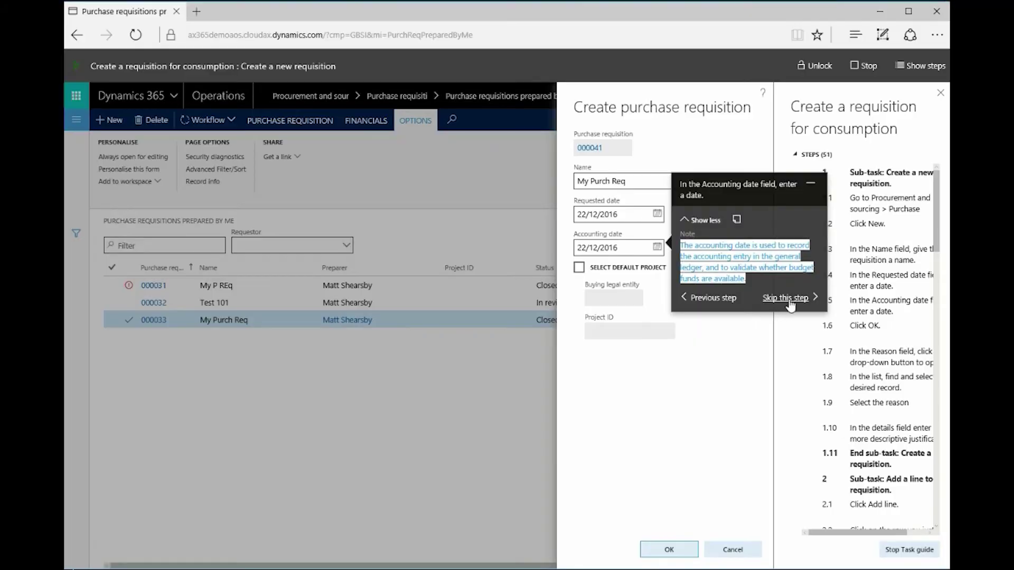
click(786, 298)
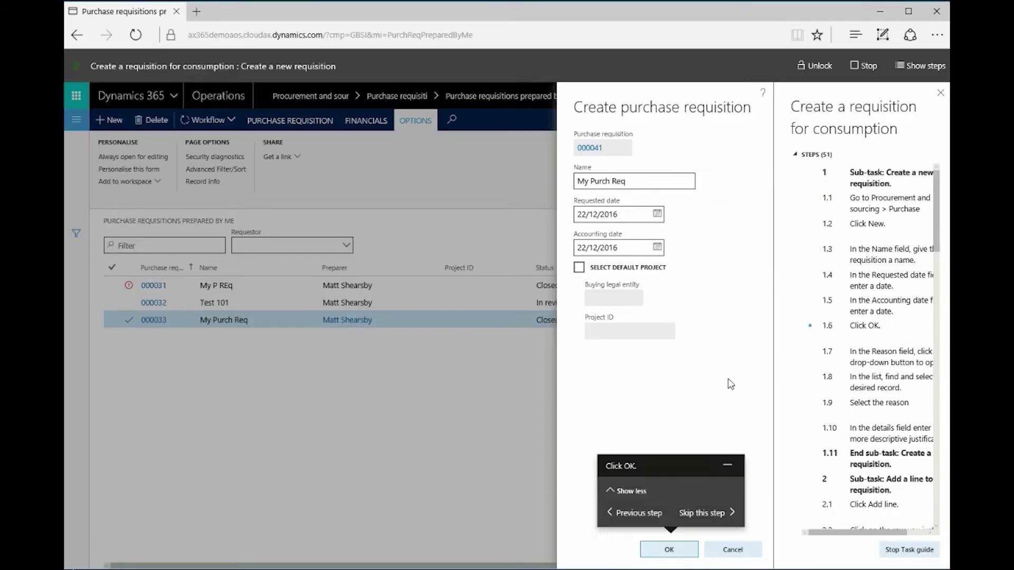
click(667, 550)
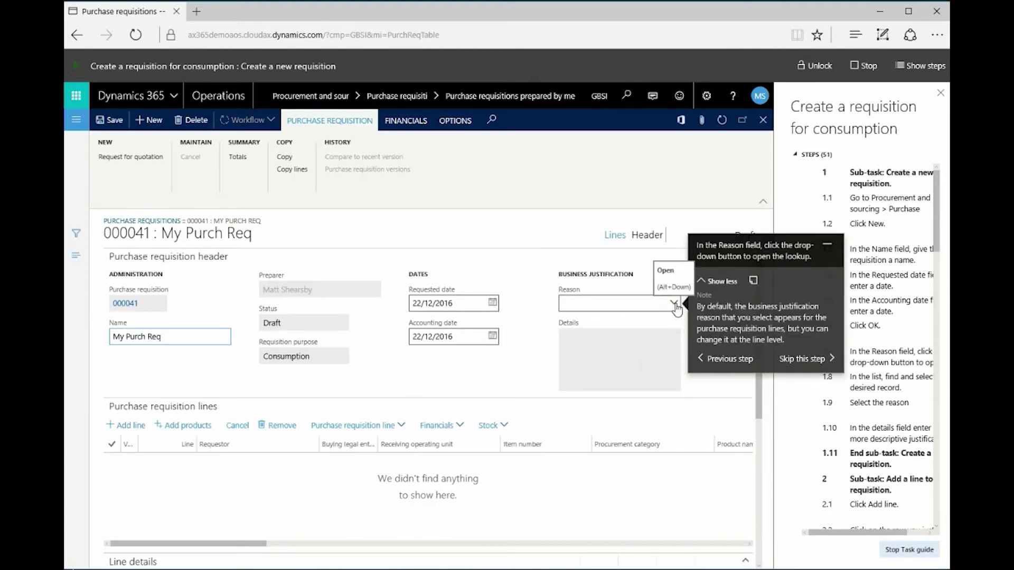
Step: Give requisition 000041 the business justification reason 'Specific request' with details 'I need equipment'
drag(697, 306, 717, 341)
click(674, 304)
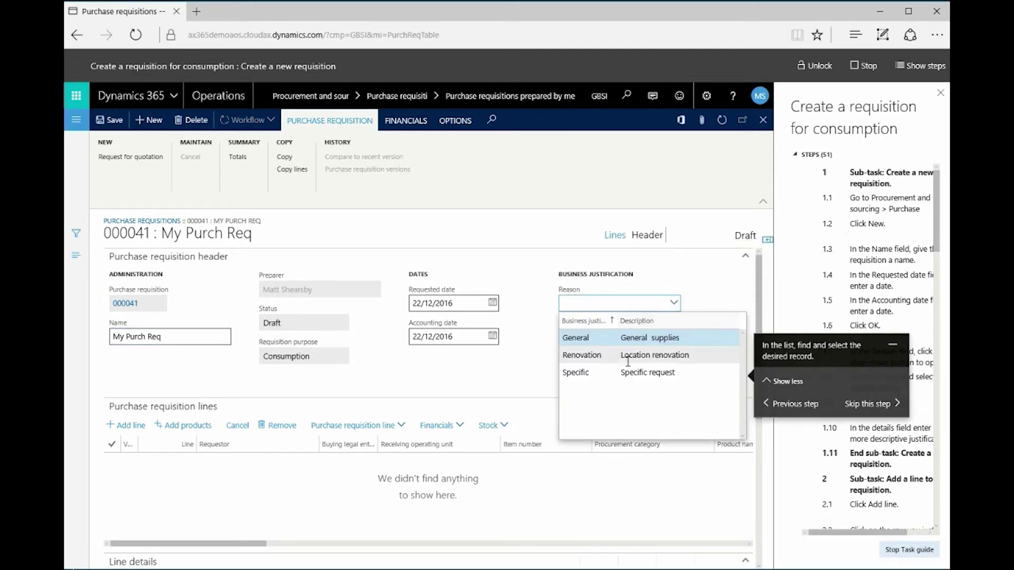
click(599, 375)
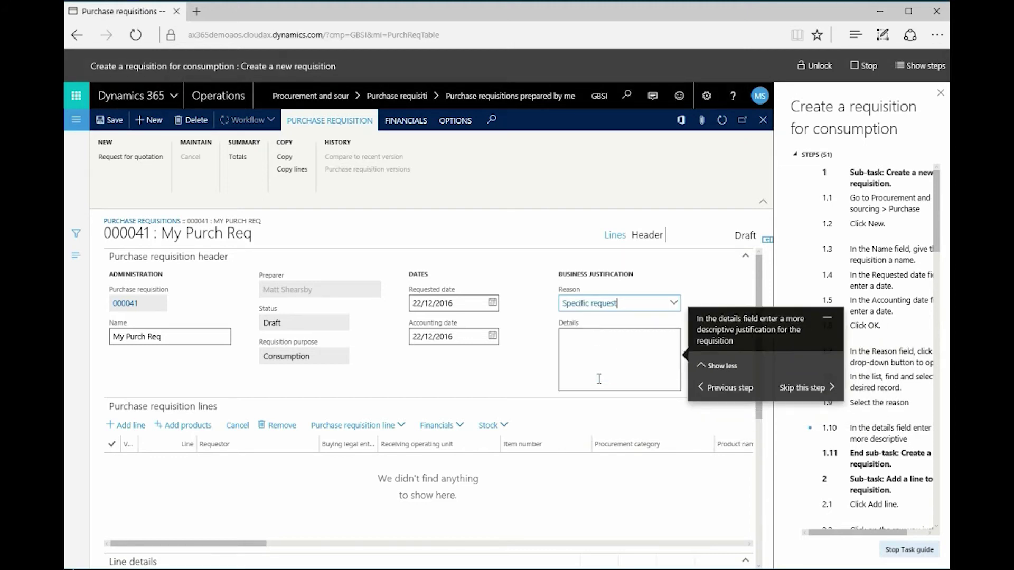
click(586, 352)
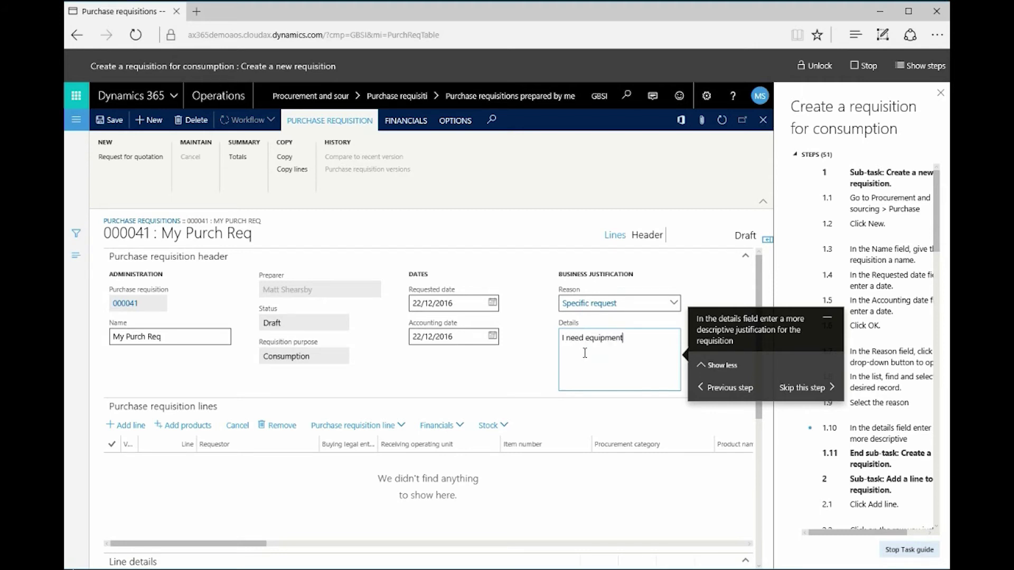
key(Tab)
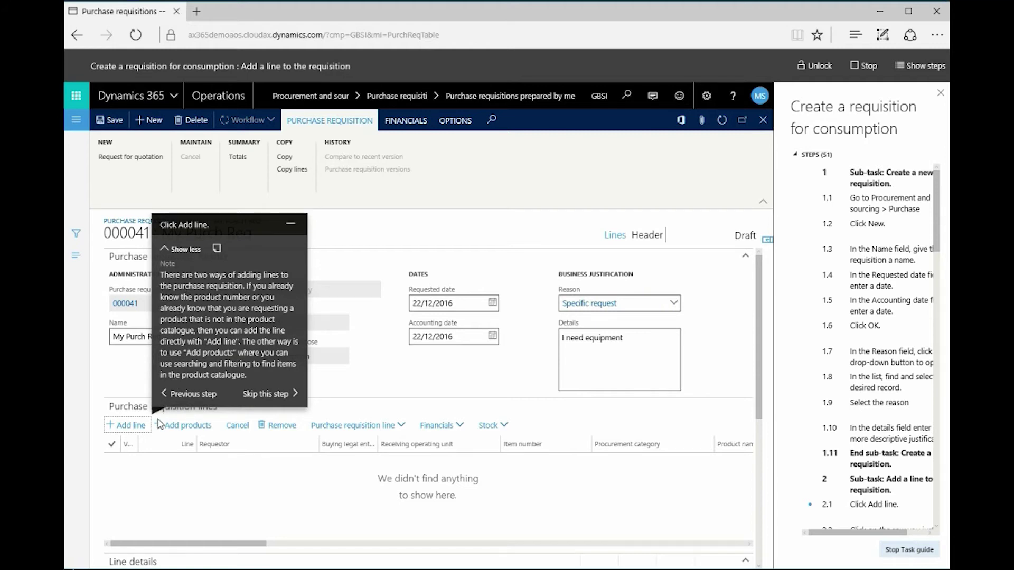
Step: Add a requisition line for item C0001 (Microsoft Natural Keyboard Elite), quantity 10, and stop the task recording
click(131, 432)
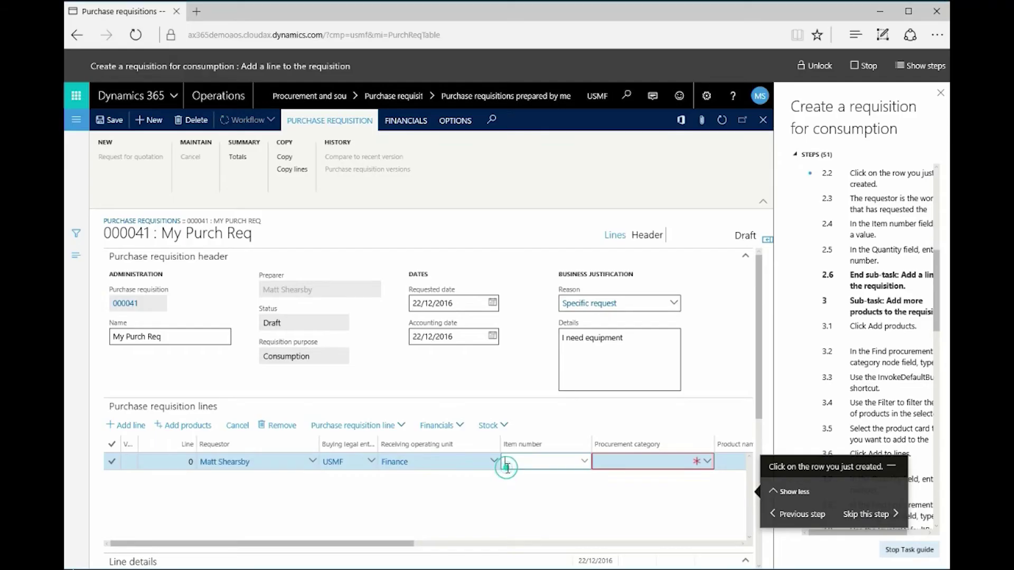
click(506, 467)
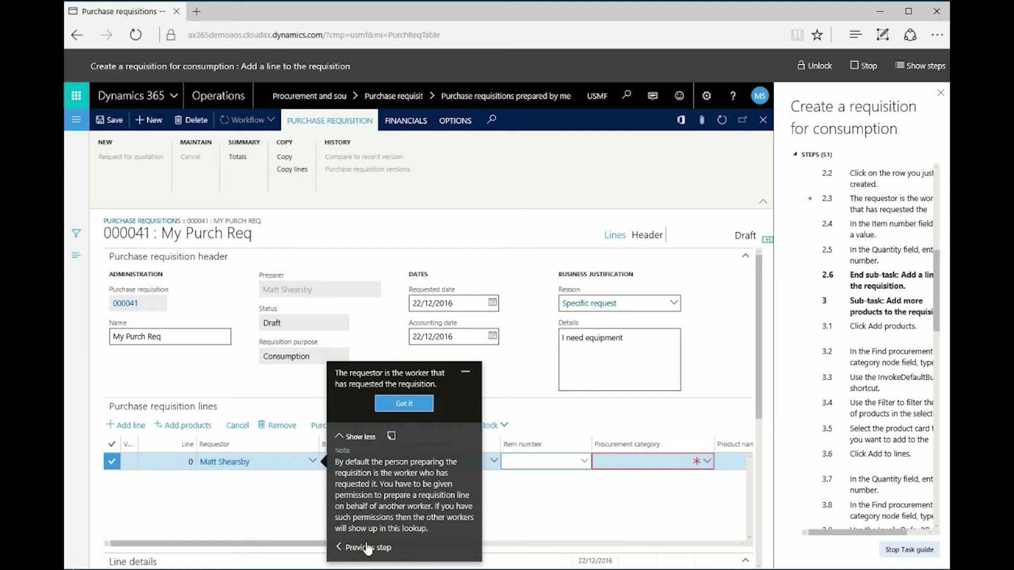
click(403, 405)
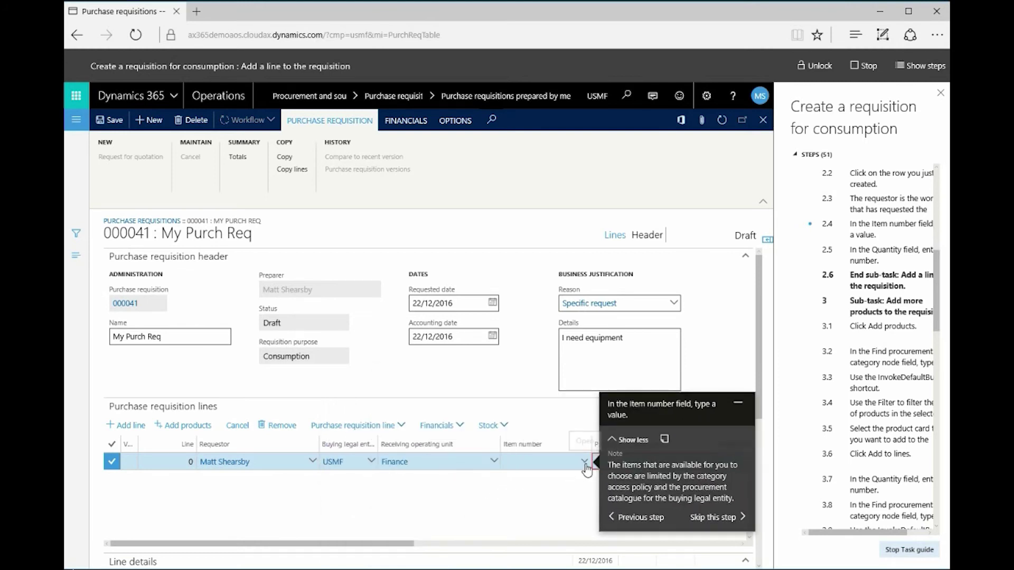
click(585, 464)
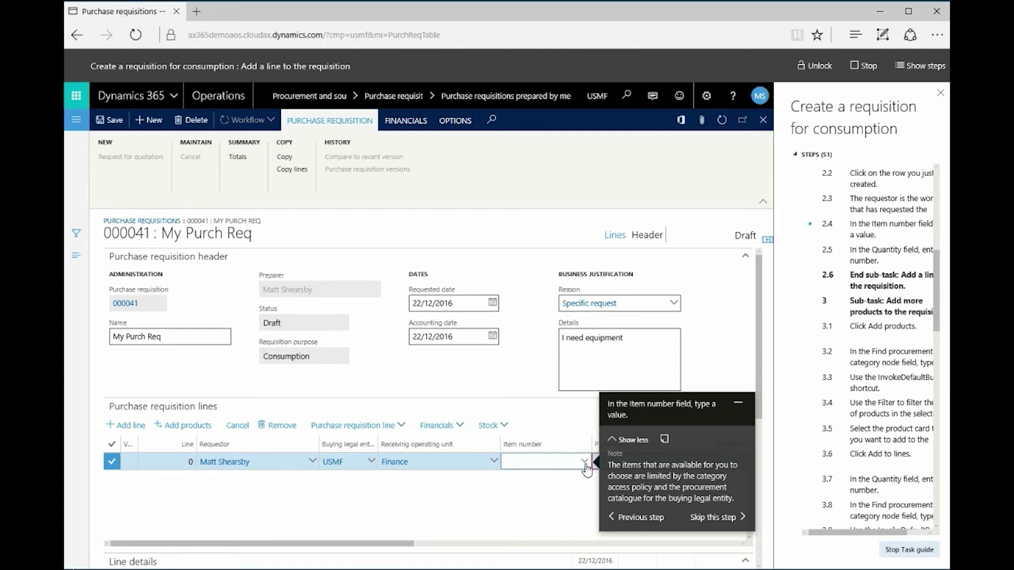
click(586, 463)
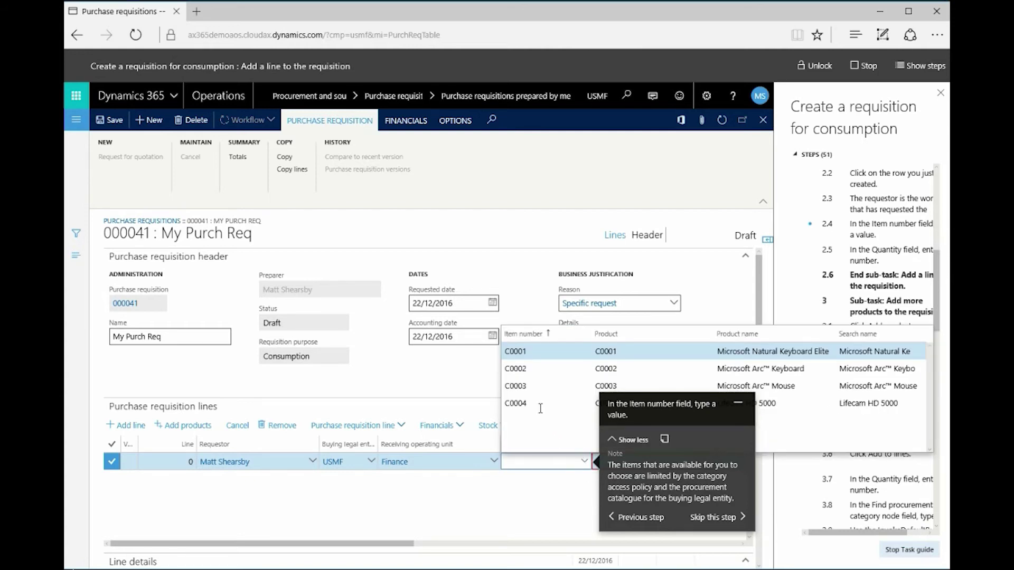
click(527, 351)
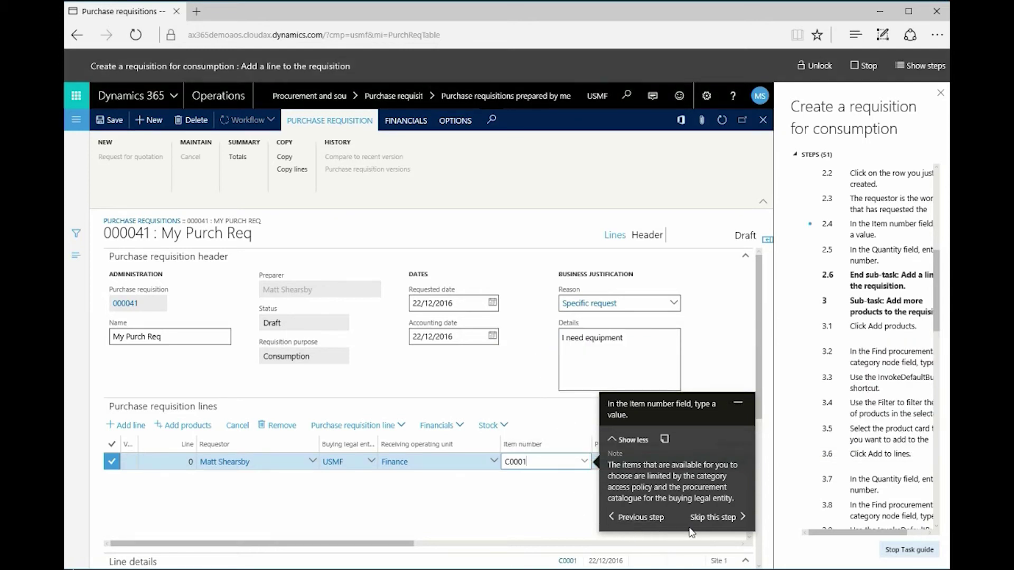
click(710, 522)
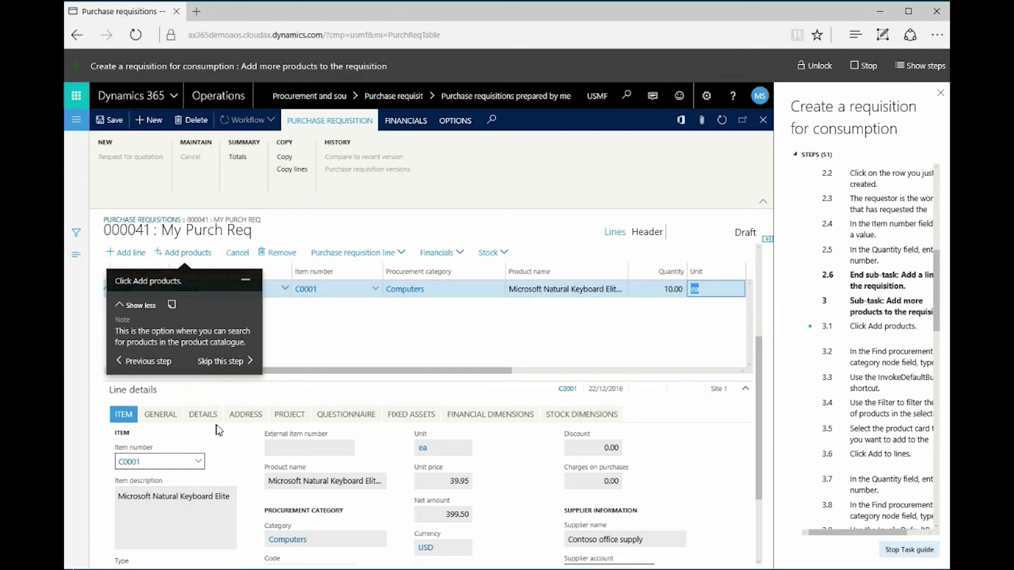
click(866, 67)
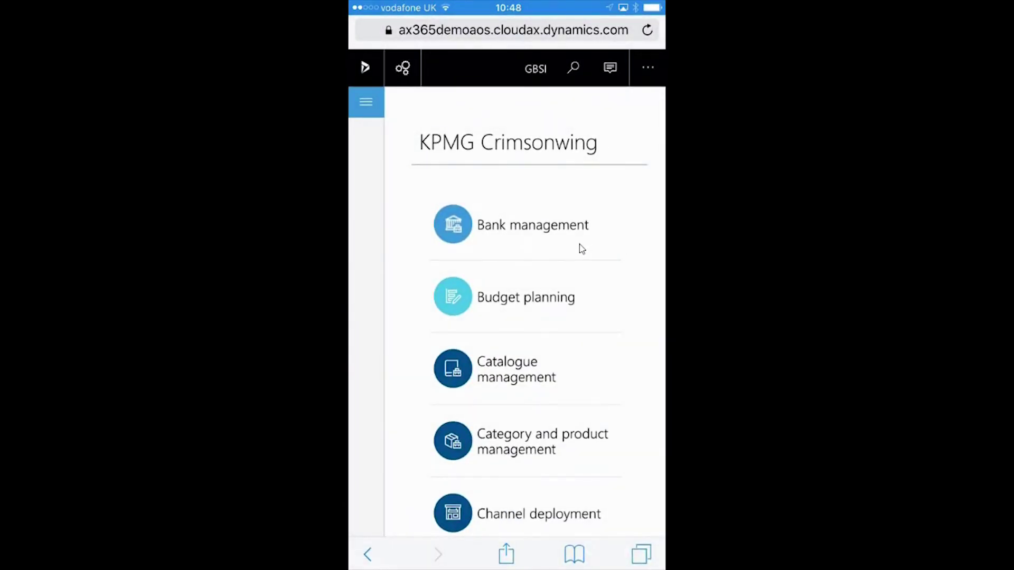
scroll(582, 249, down, 12)
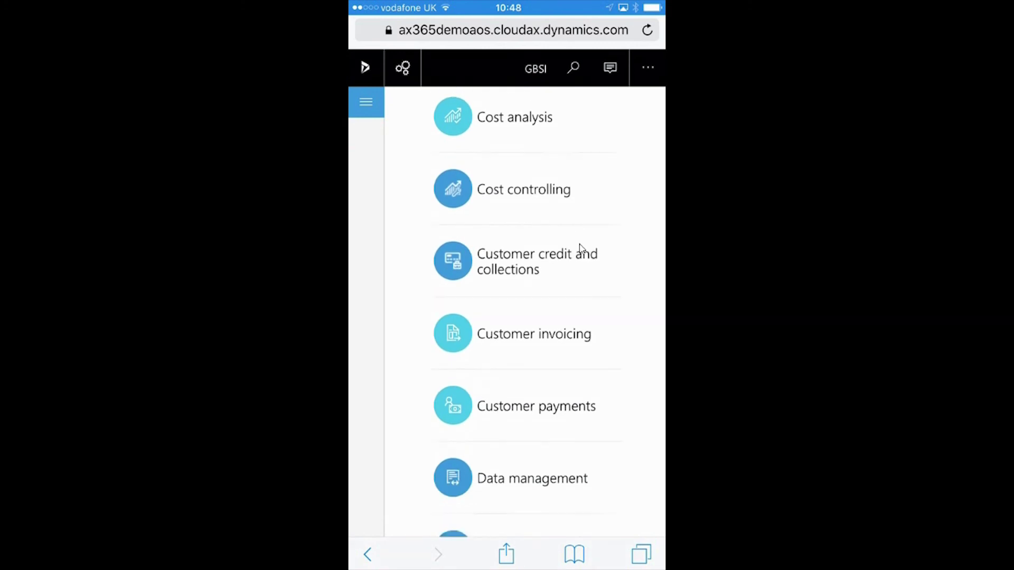
scroll(582, 249, down, 10)
scroll(582, 249, up, 5)
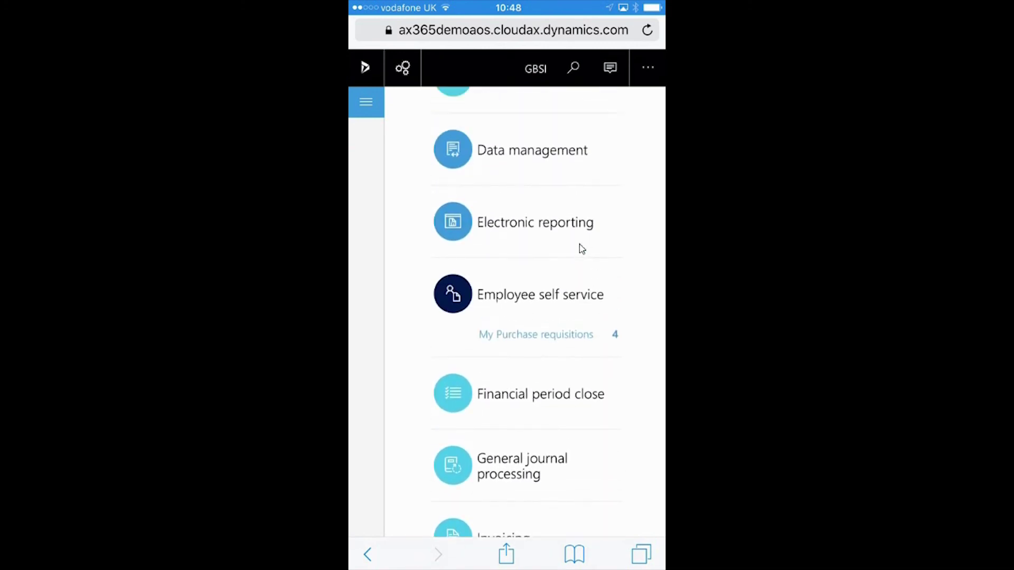
scroll(582, 249, up, 2)
key(Tab)
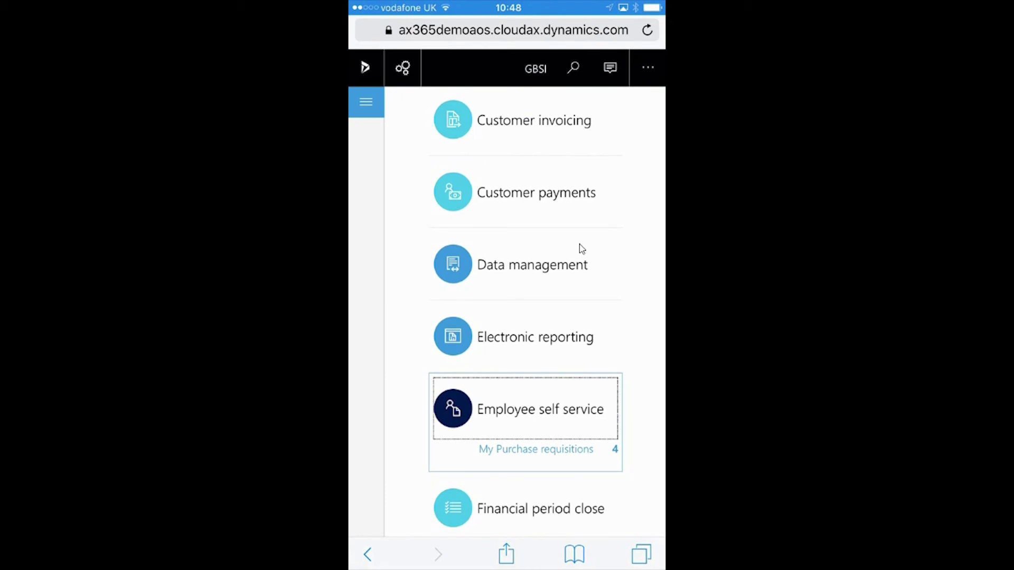
key(Return)
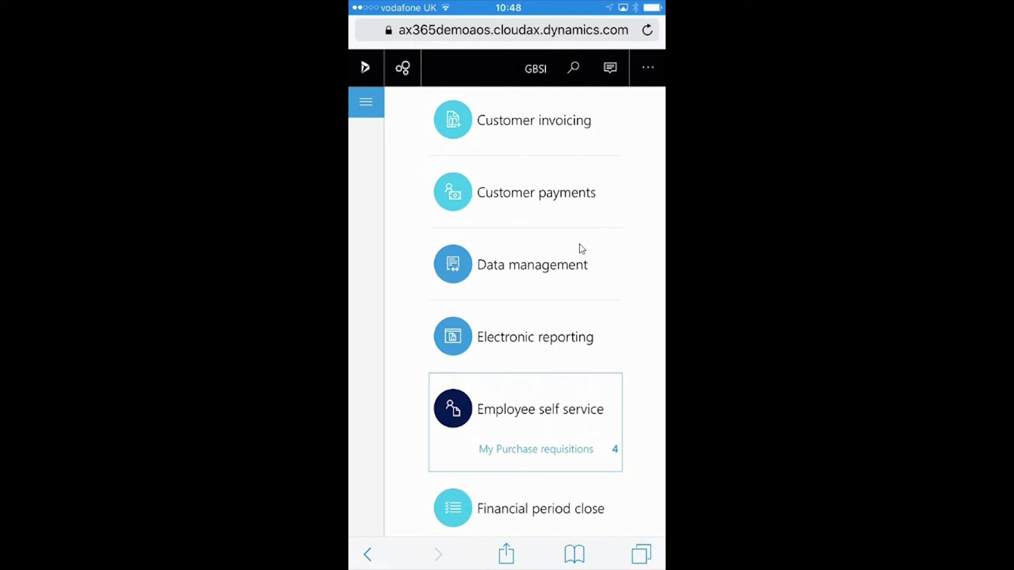
scroll(582, 248, right, 10)
scroll(582, 249, right, 10)
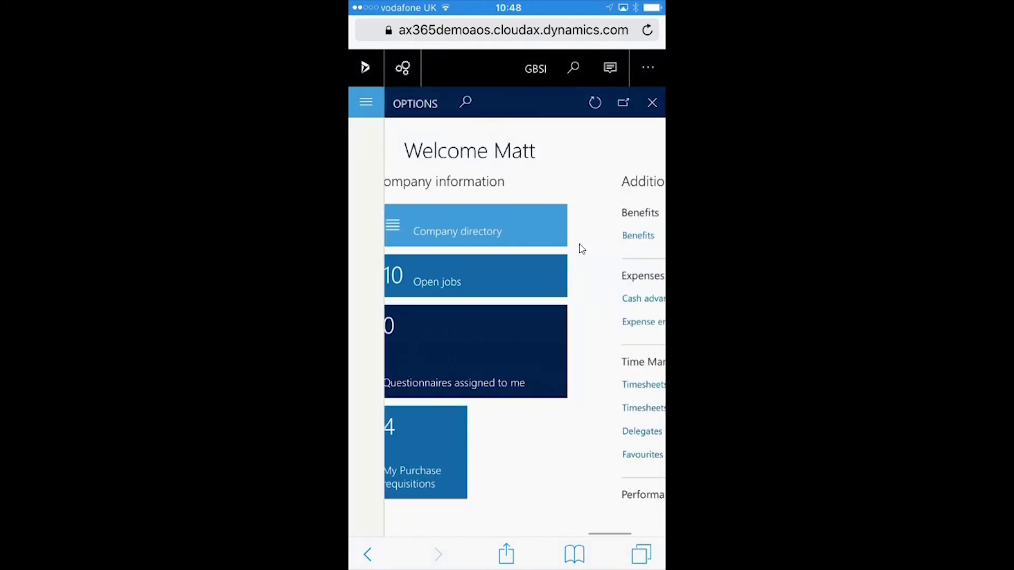
scroll(582, 248, left, 15)
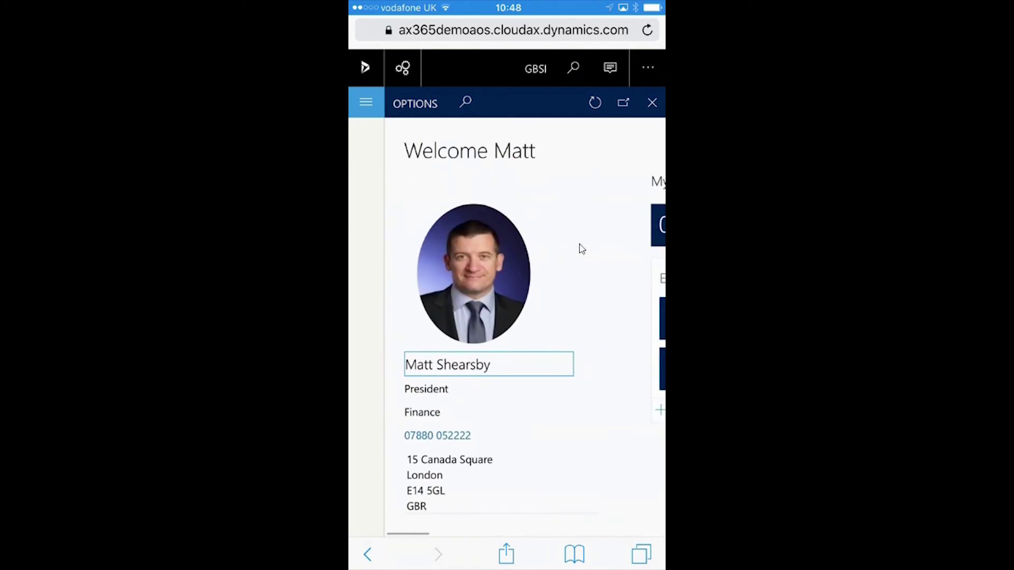
key(Escape)
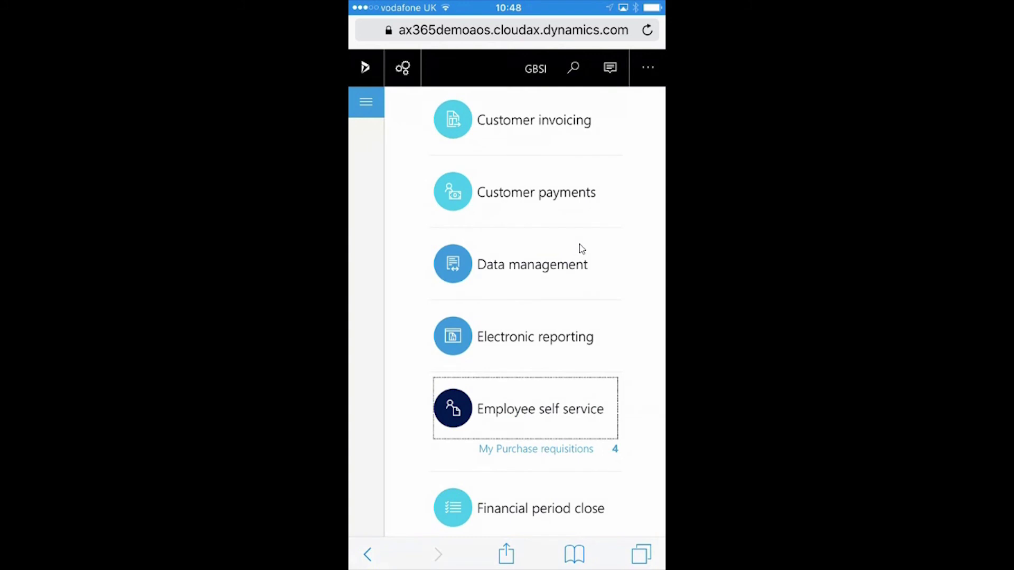
scroll(582, 249, down, 2)
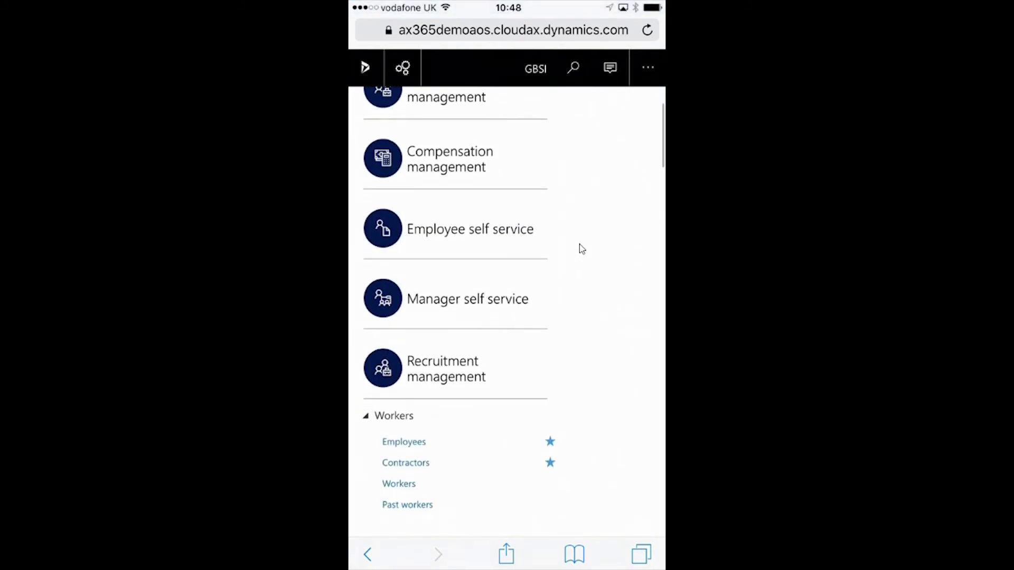
scroll(583, 249, down, 3)
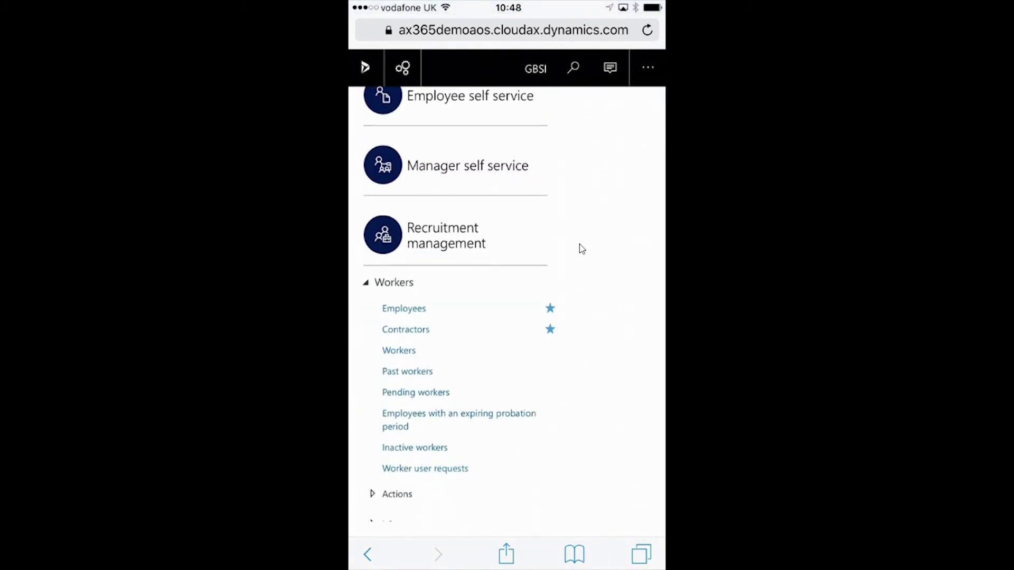
scroll(582, 248, up, 5)
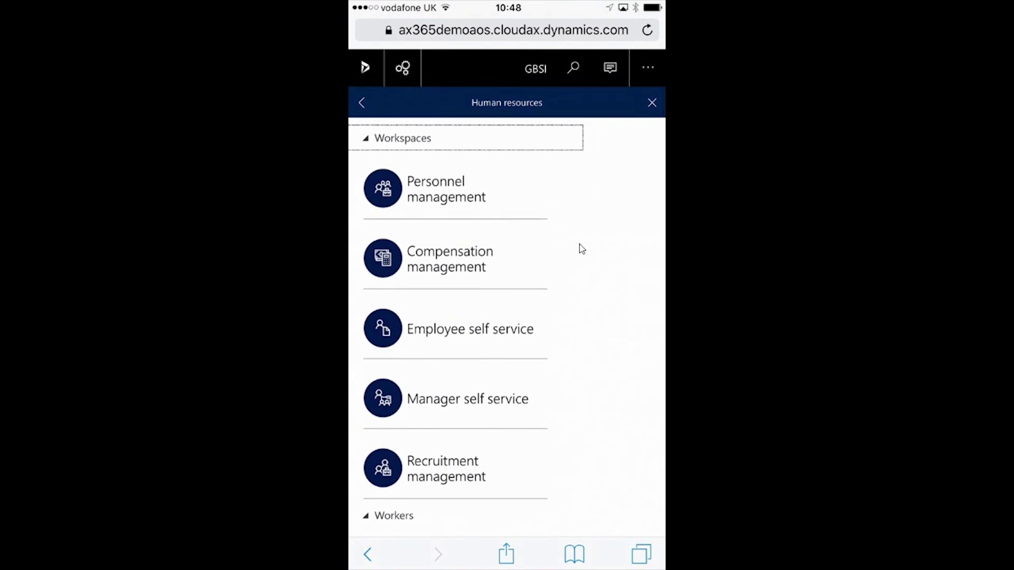
scroll(582, 249, down, 4)
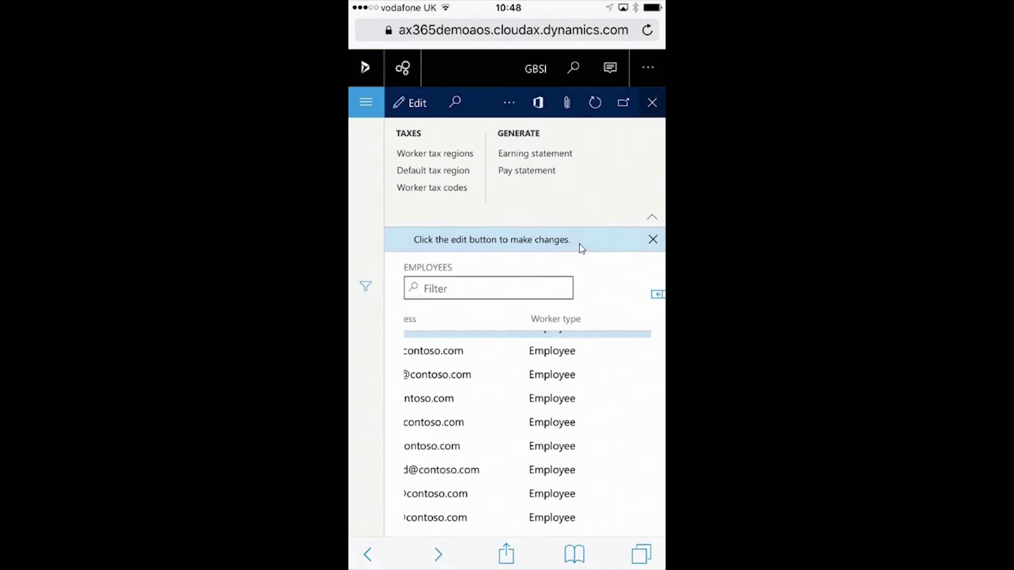
click(653, 102)
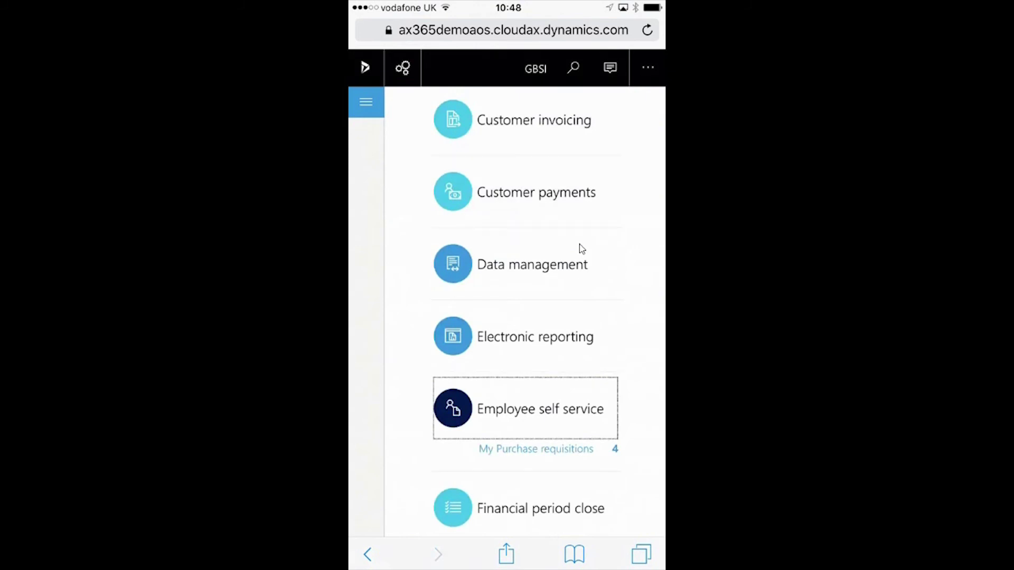
Step: In the phone's Power BI app, open the Total Expenses this year pie and rotate it to Selling Expense (88.52%)
key(super)
scroll(582, 248, right, 1)
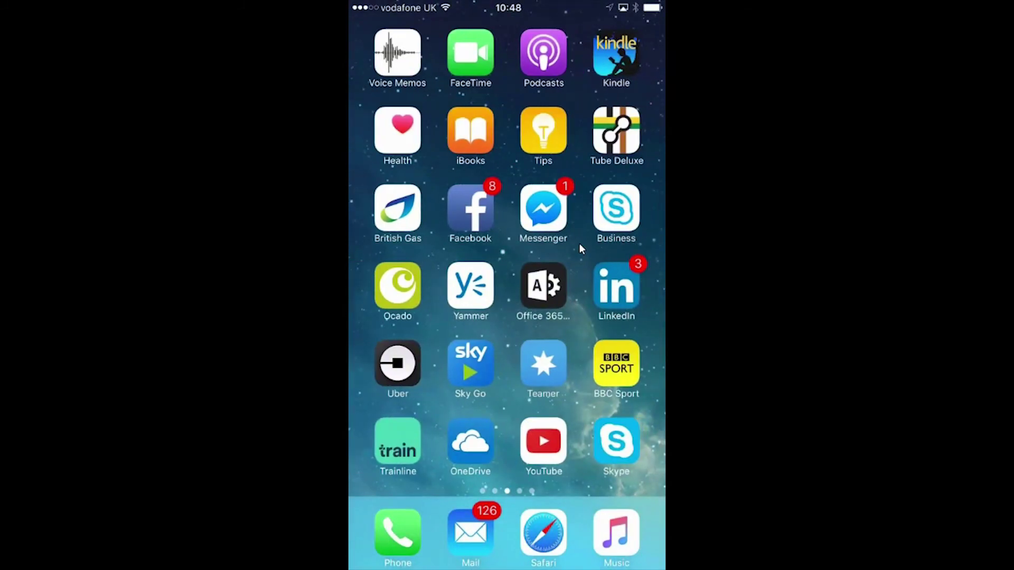
scroll(580, 247, right, 1)
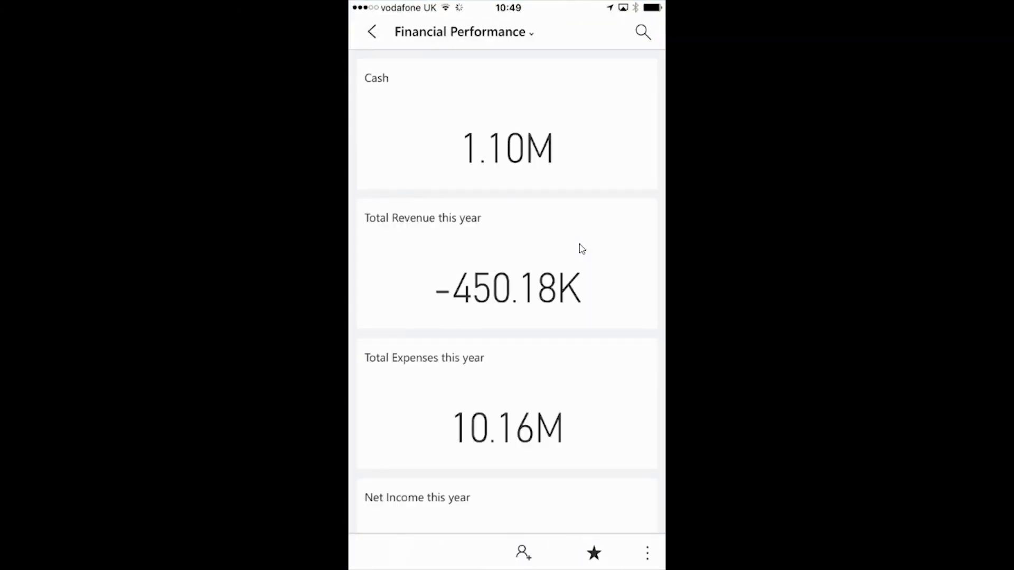
scroll(581, 249, down, 10)
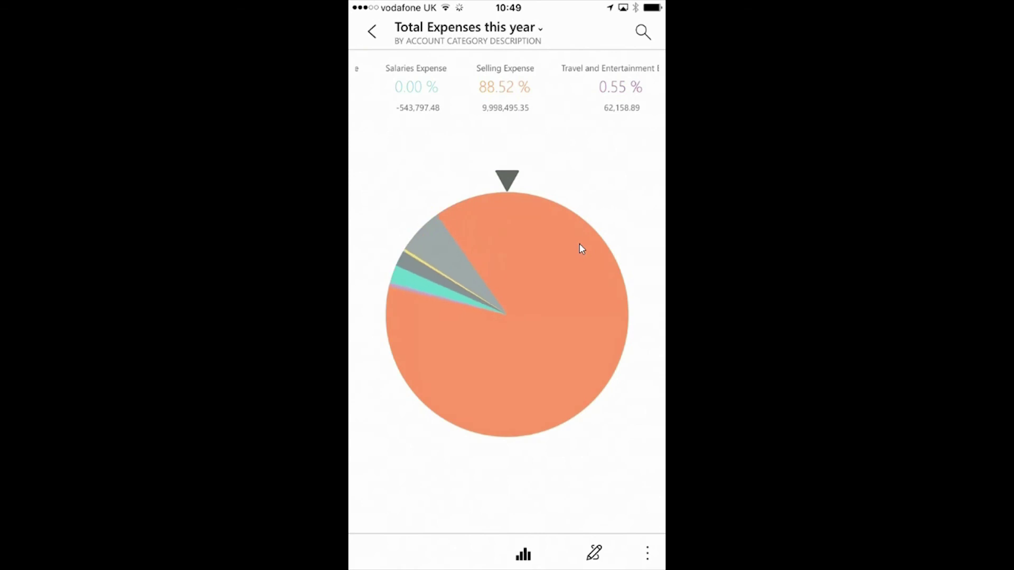
click(582, 249)
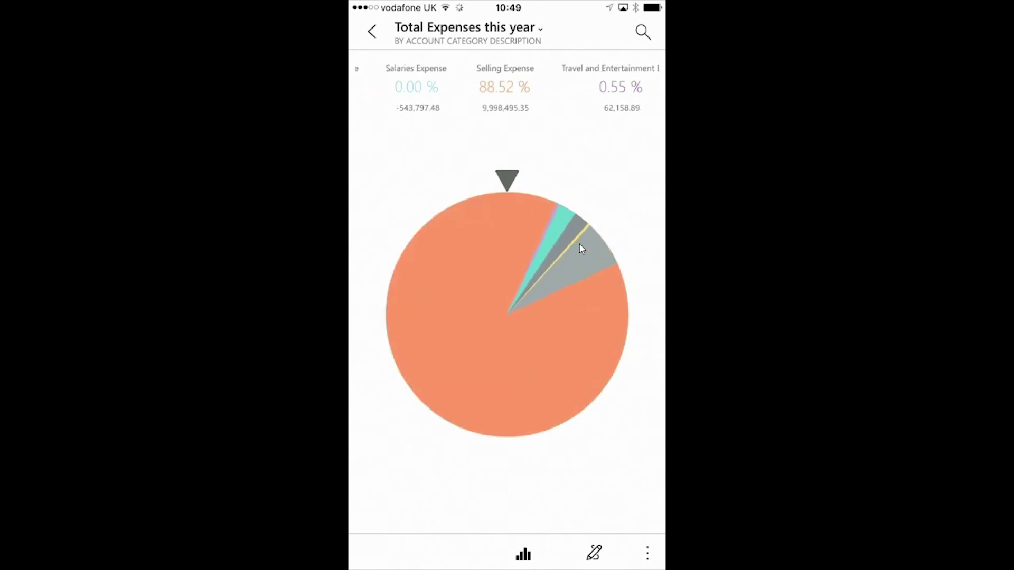